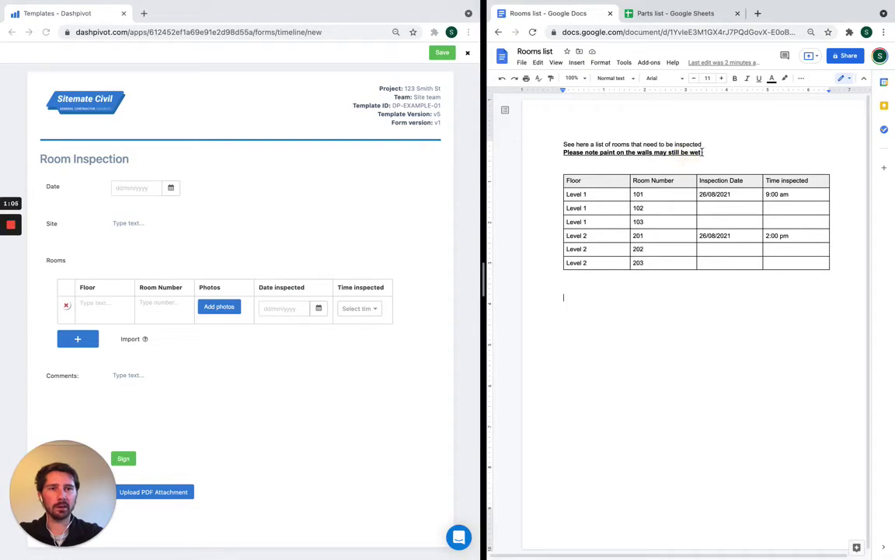
- Copy the two intro lines above the rooms table in the Google Doc
drag(703, 152, 565, 145)
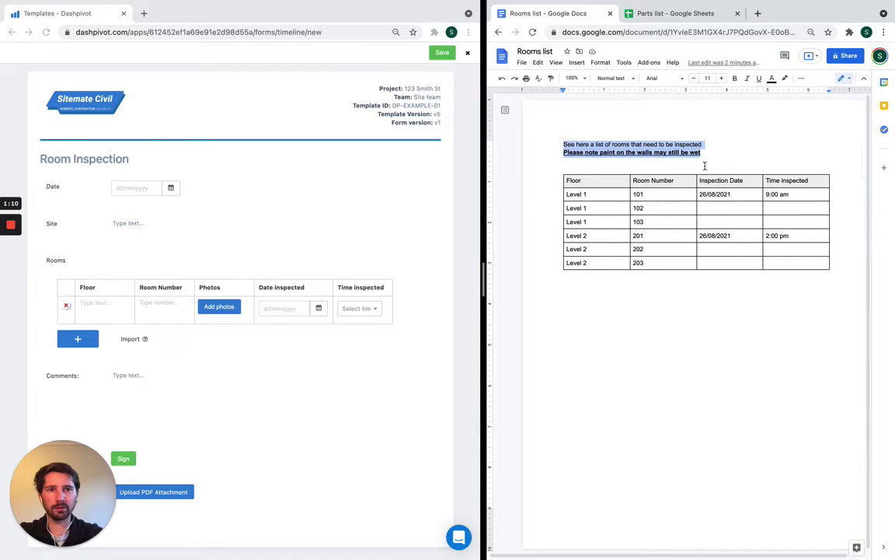
click(705, 156)
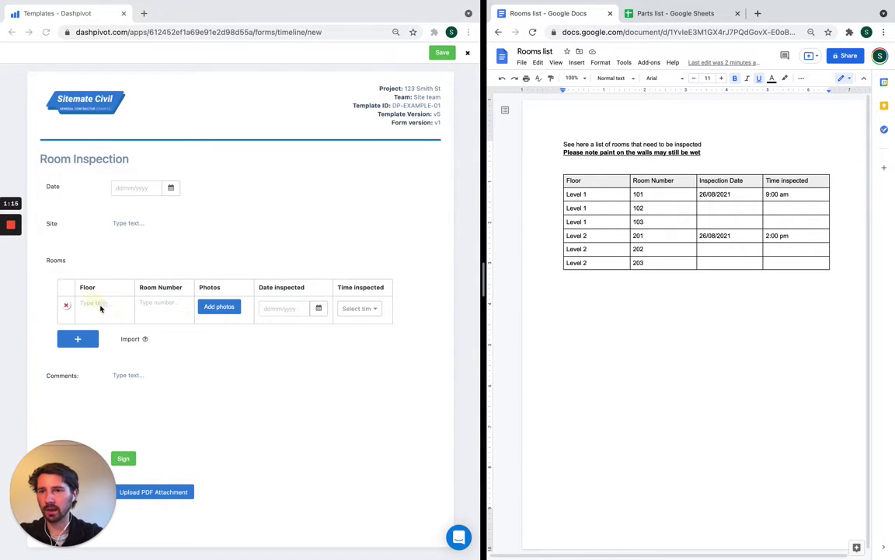
click(94, 305)
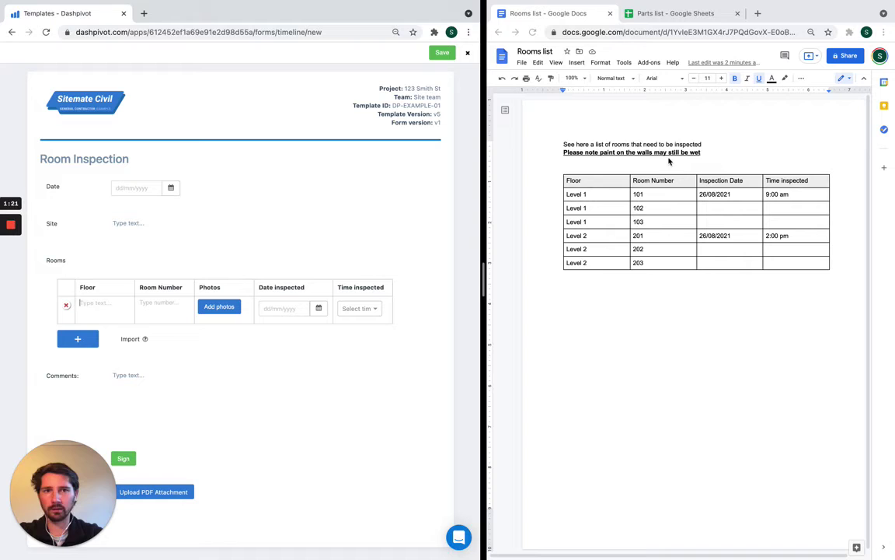
click(624, 152)
drag(700, 151, 565, 145)
right_click(581, 151)
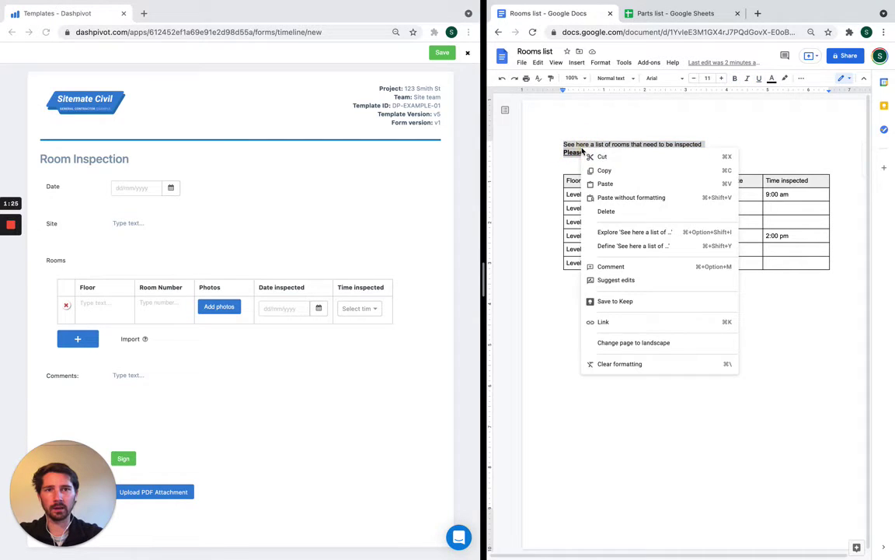
click(616, 172)
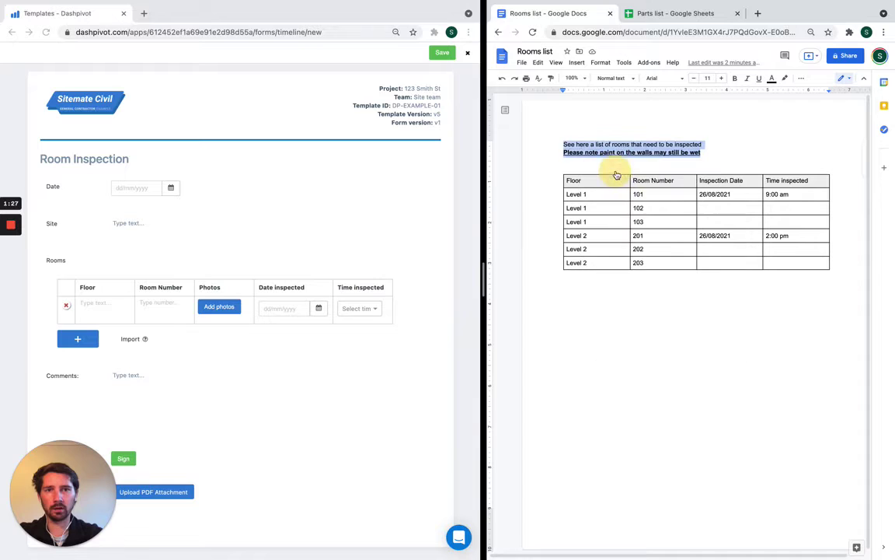
- Paste the two intro lines into the first Floor cell of the Rooms table
click(84, 303)
right_click(84, 303)
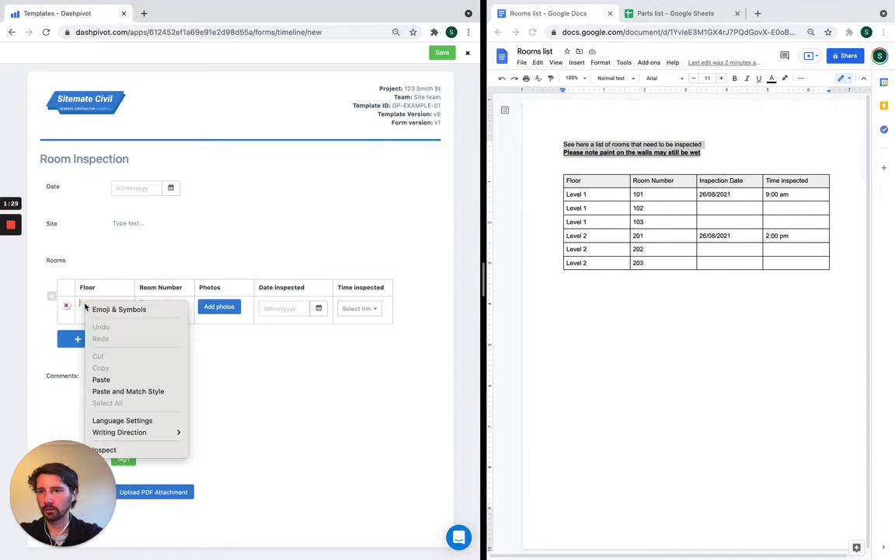
click(116, 378)
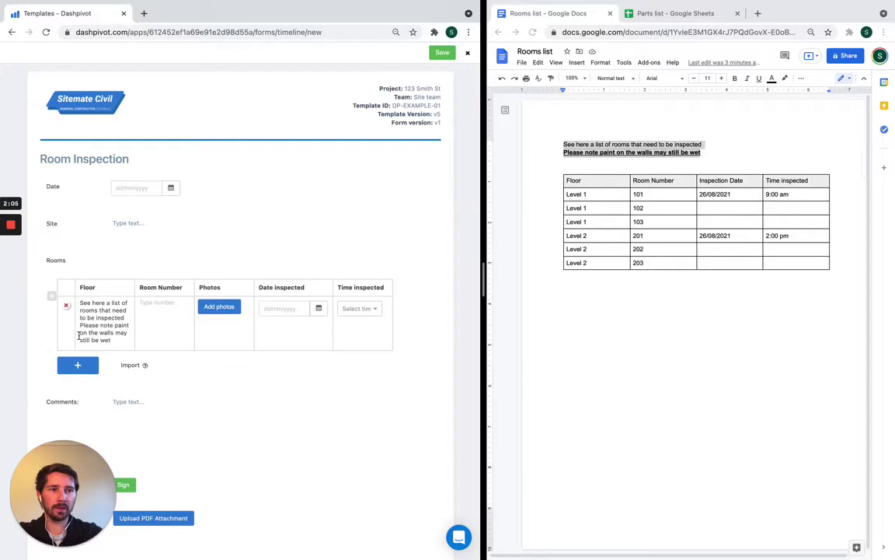
- Paste the copied text into Room Number, then select the pasted Floor text for deletion
scroll(101, 292, down, 1)
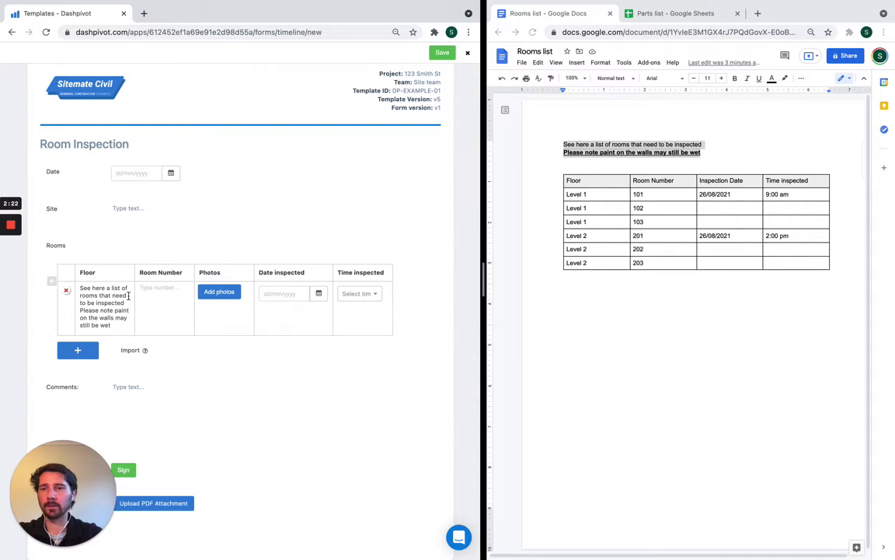
click(158, 286)
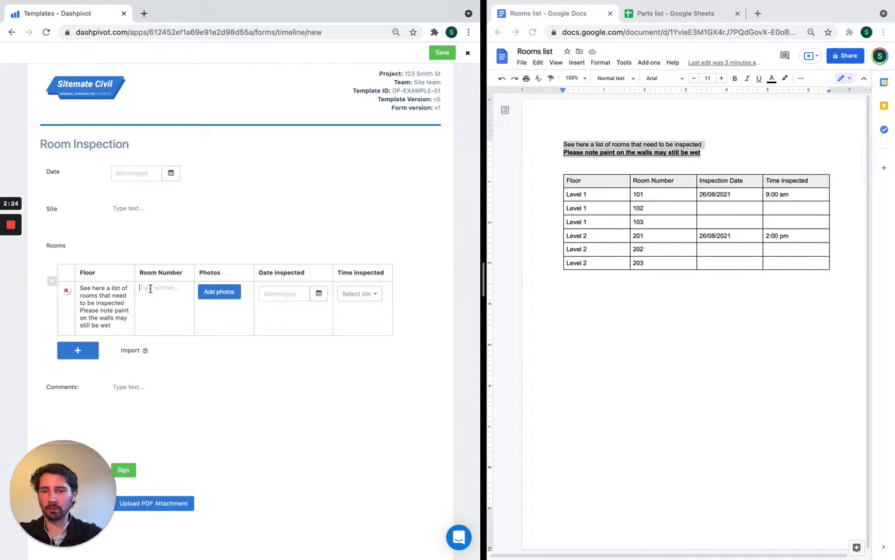
right_click(145, 289)
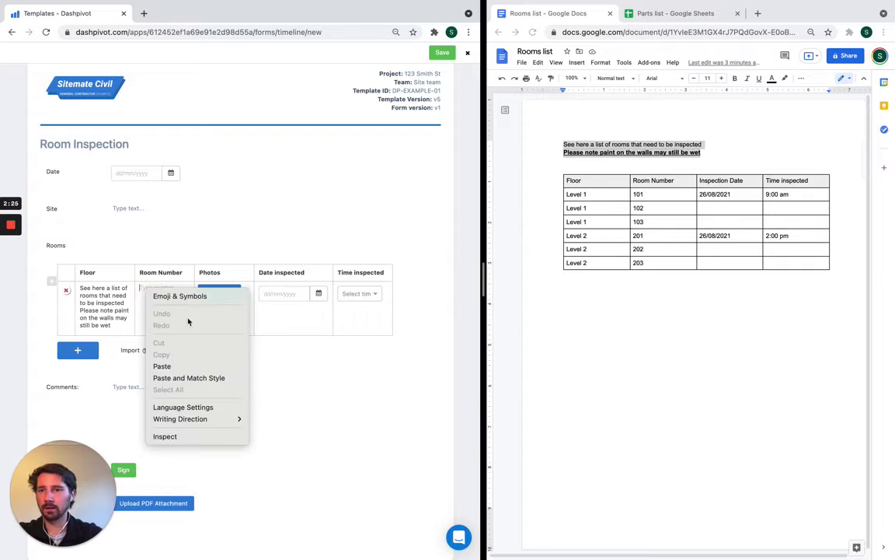
click(180, 365)
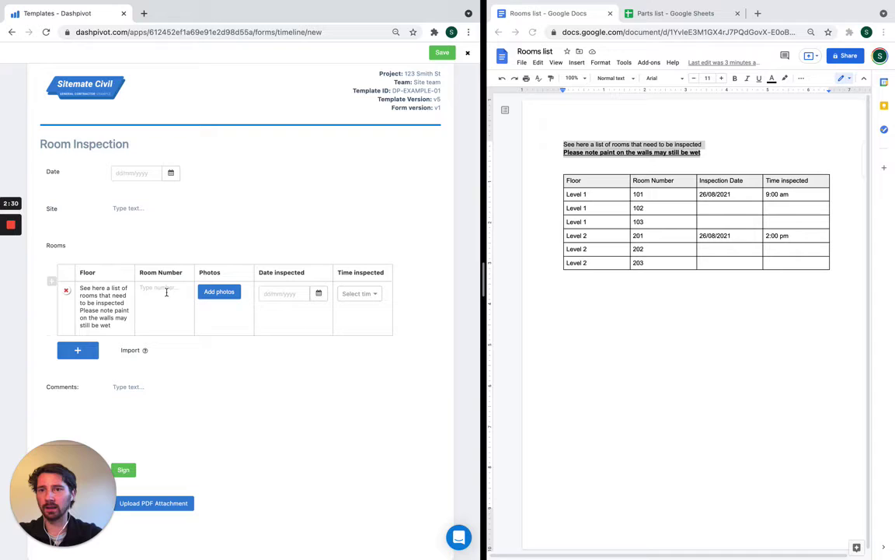
click(160, 290)
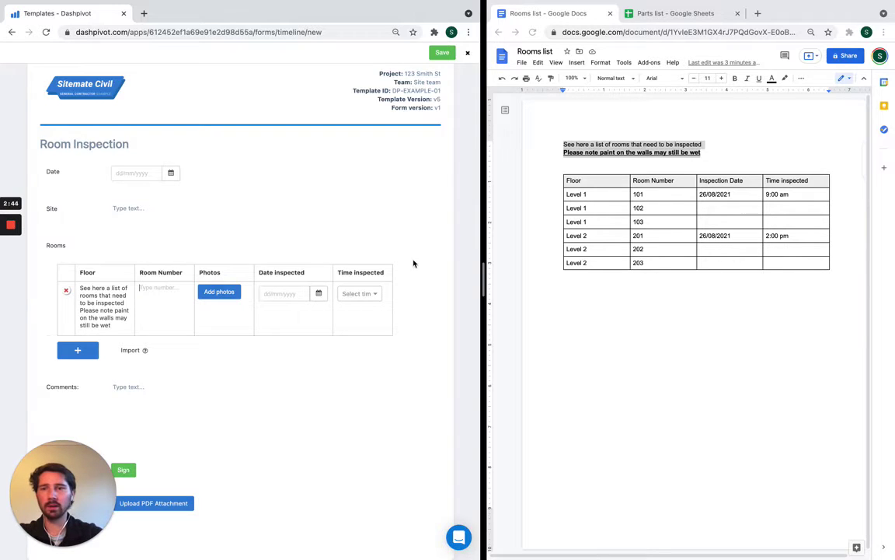
click(118, 327)
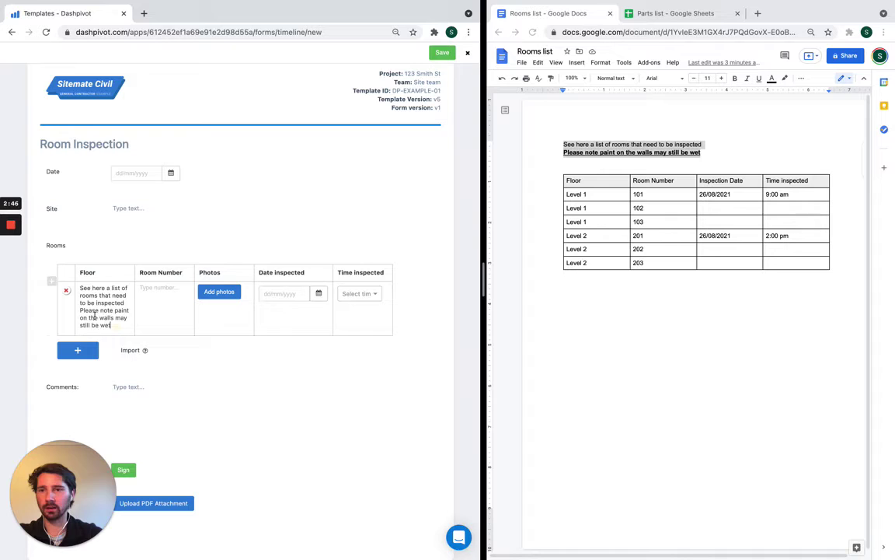
drag(118, 326, 80, 289)
key(BackSpace)
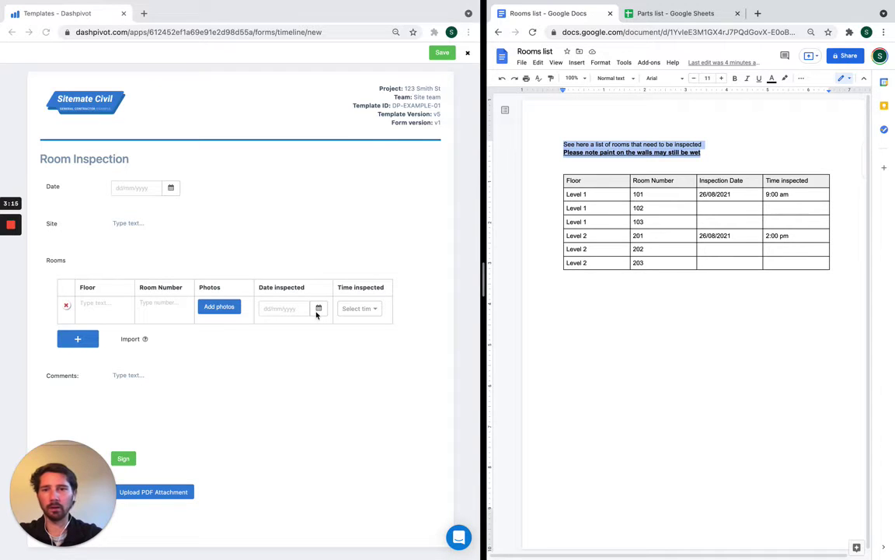
- Copy the six room rows from the Google Docs table
click(574, 194)
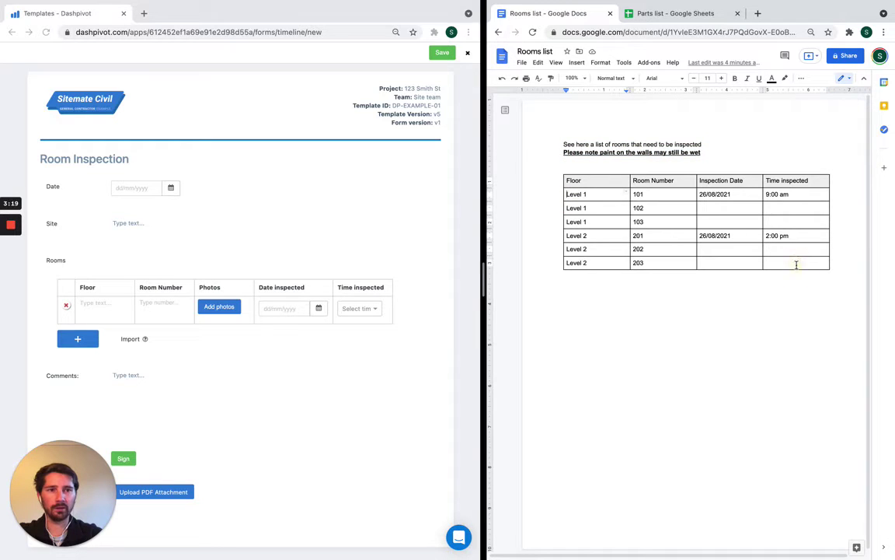
shift+click(796, 264)
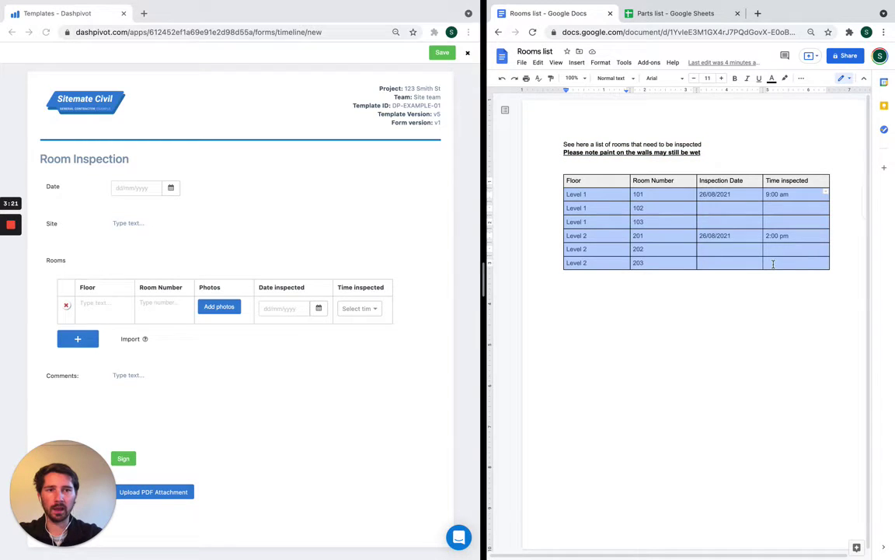
right_click(773, 264)
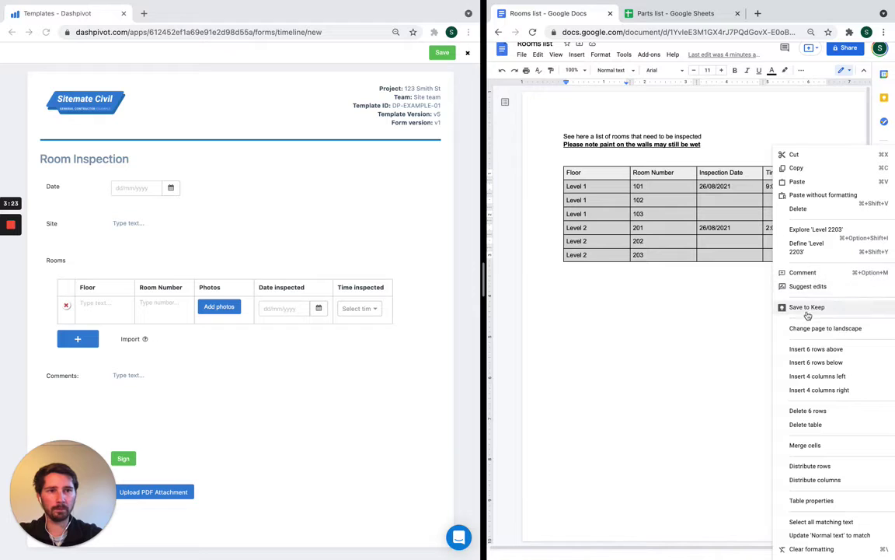
click(808, 168)
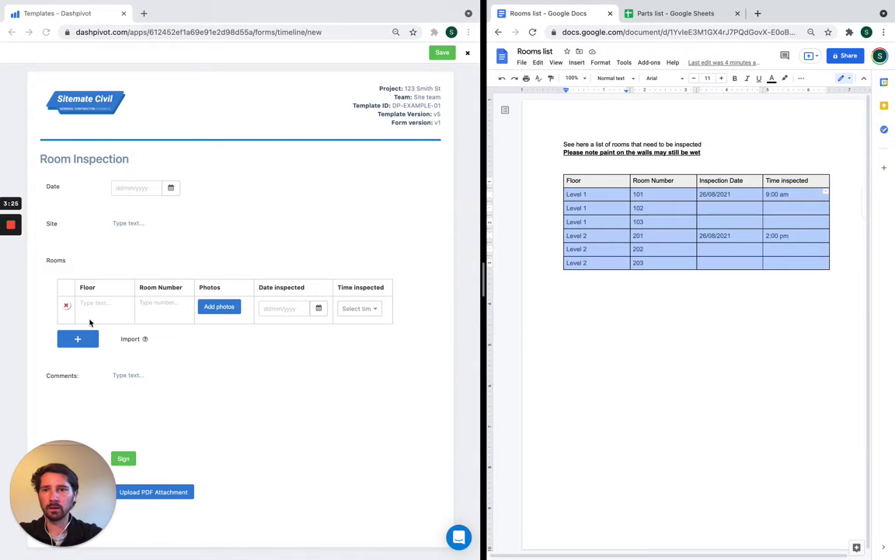
- Paste the copied rows into the Floor field of the Dashpivot Rooms table
click(90, 322)
click(106, 306)
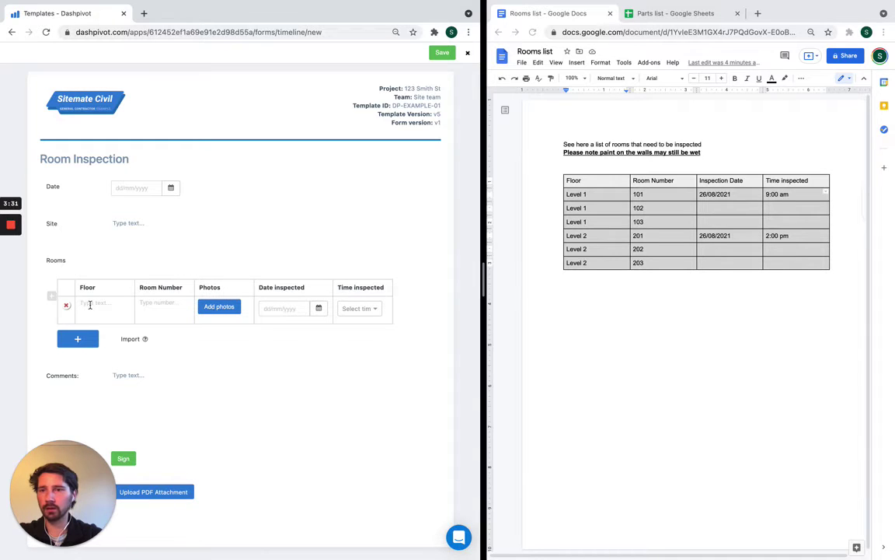
right_click(87, 304)
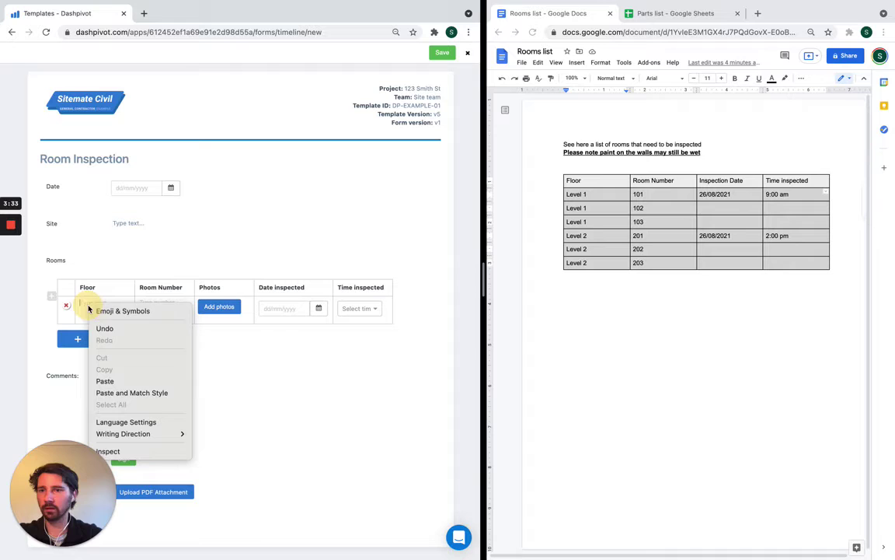
click(124, 380)
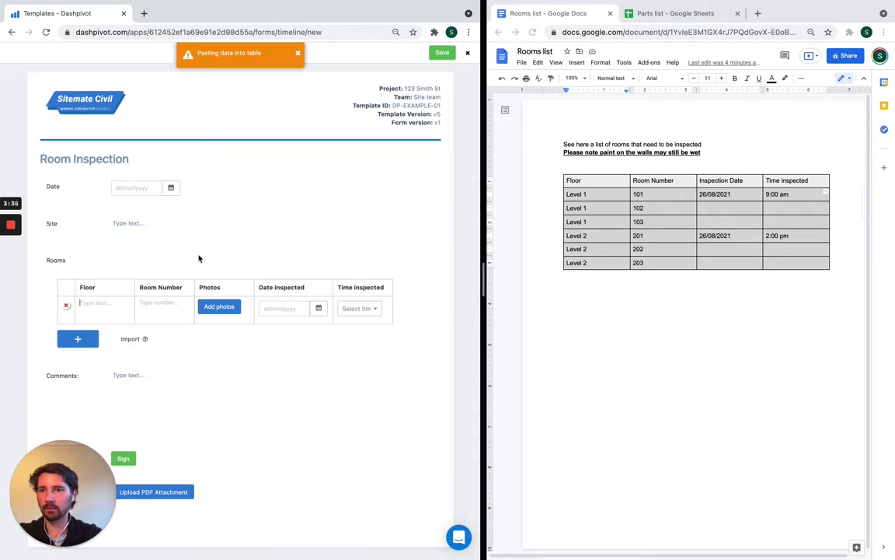
- Scroll the form to view the pasted rooms 101–103 on Level 1 and 201–203 on Level 2
scroll(248, 233, down, 2)
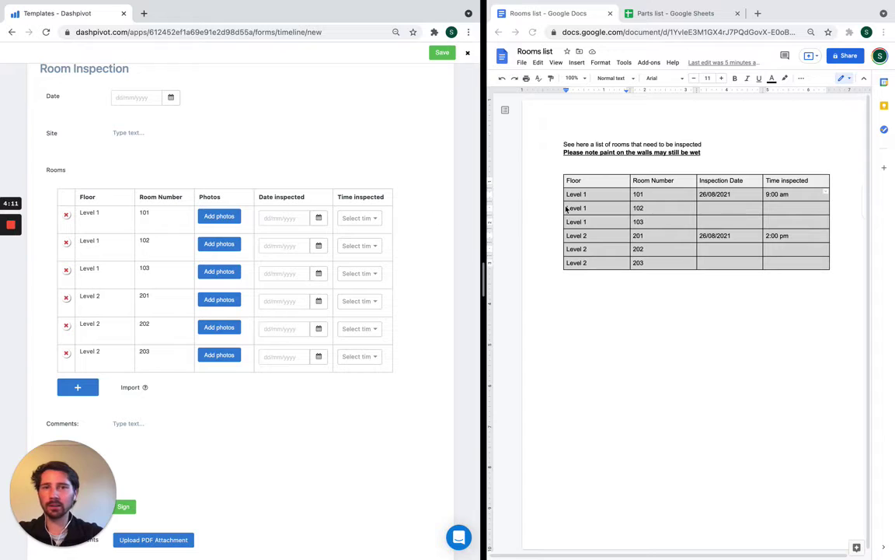
- Copy the Inspection Date and Time inspected cells from the document table
drag(714, 193, 694, 193)
click(702, 195)
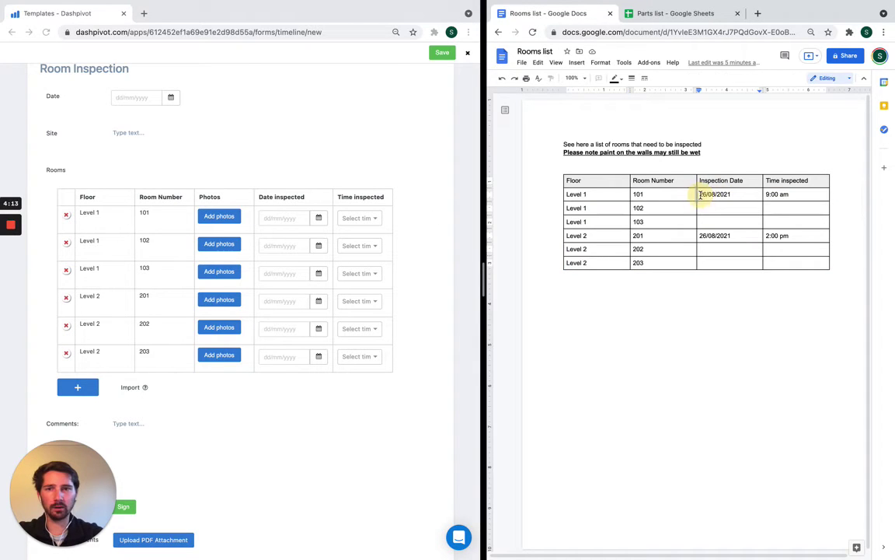
shift+click(808, 261)
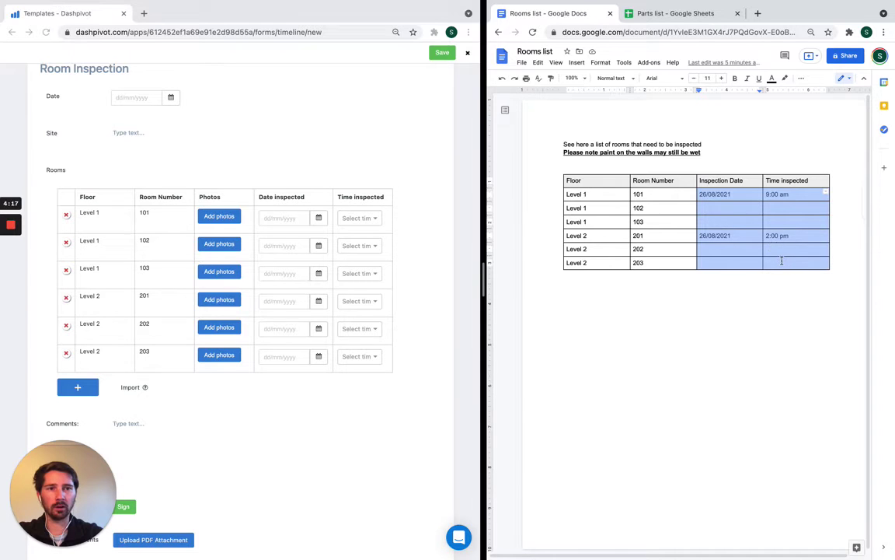
right_click(782, 261)
click(800, 191)
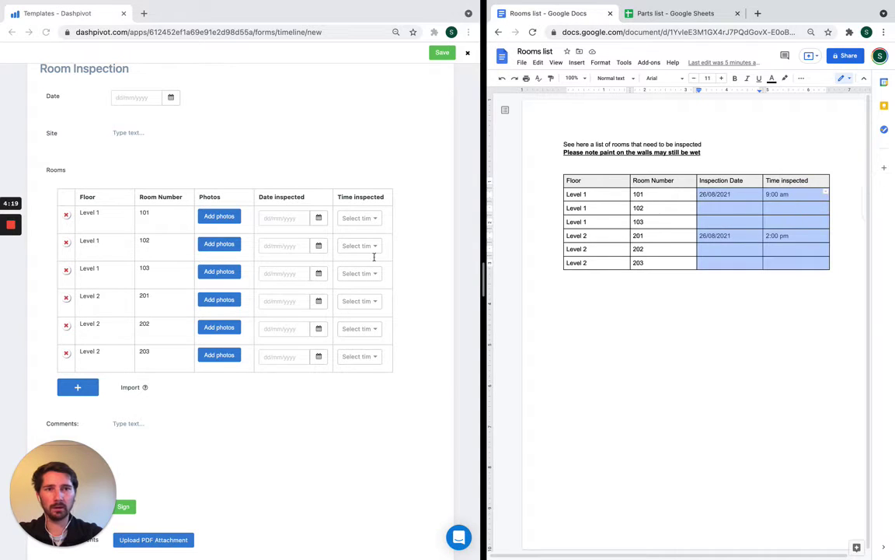
- Paste the dates and times into row 1's Date inspected field
click(267, 219)
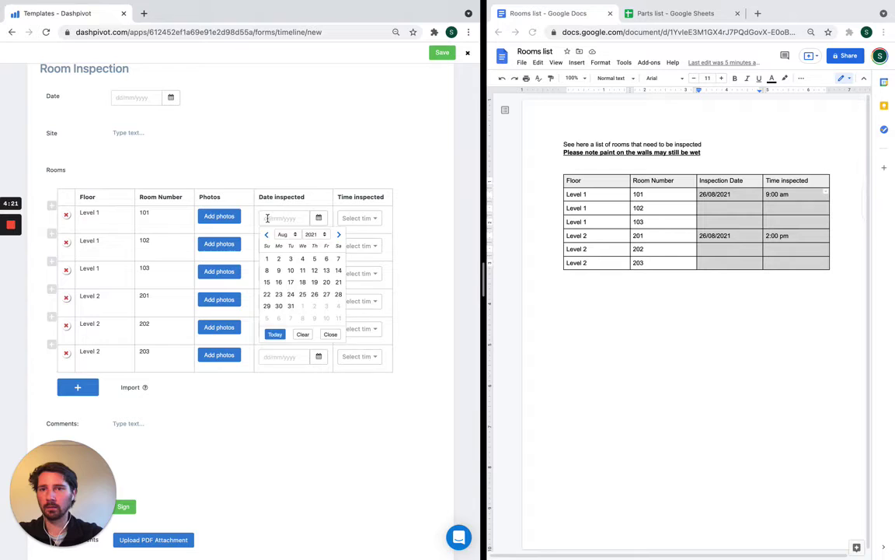
right_click(268, 219)
click(291, 294)
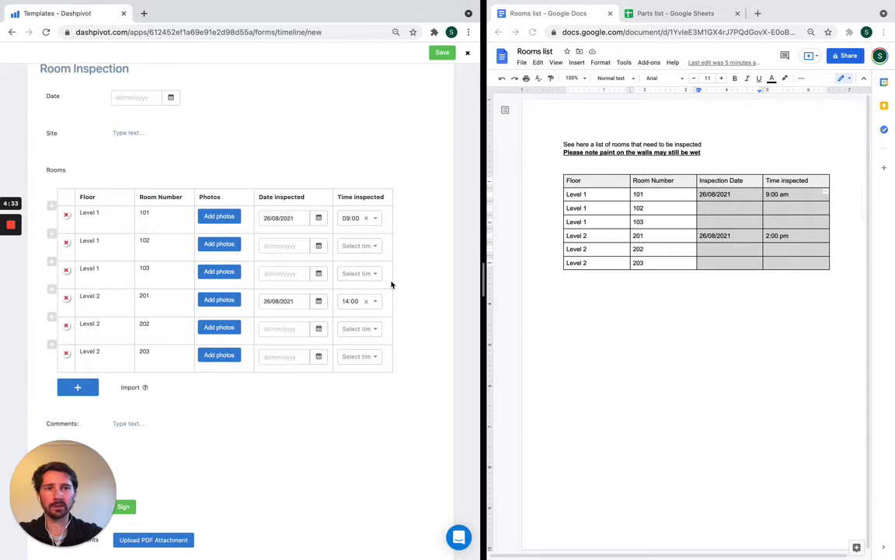
- Insert a new column to the right in the document's rooms table
click(694, 180)
right_click(687, 179)
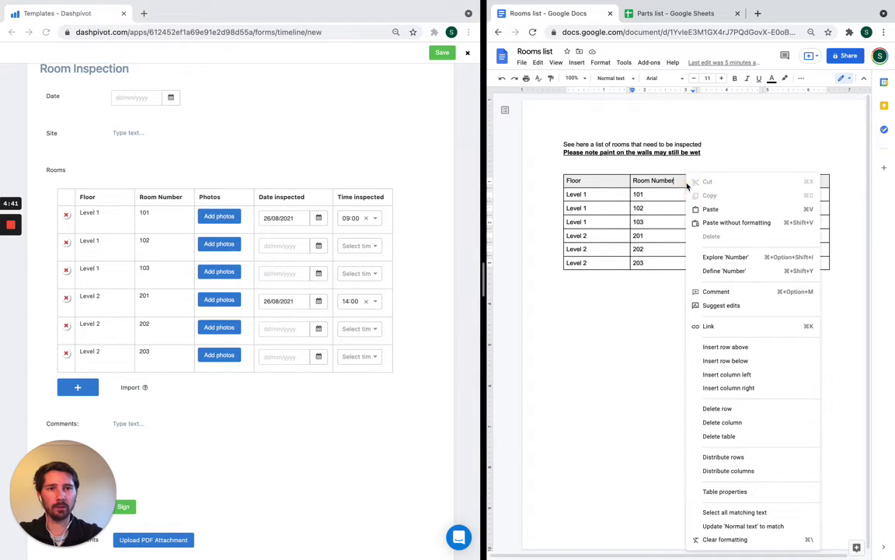
click(761, 387)
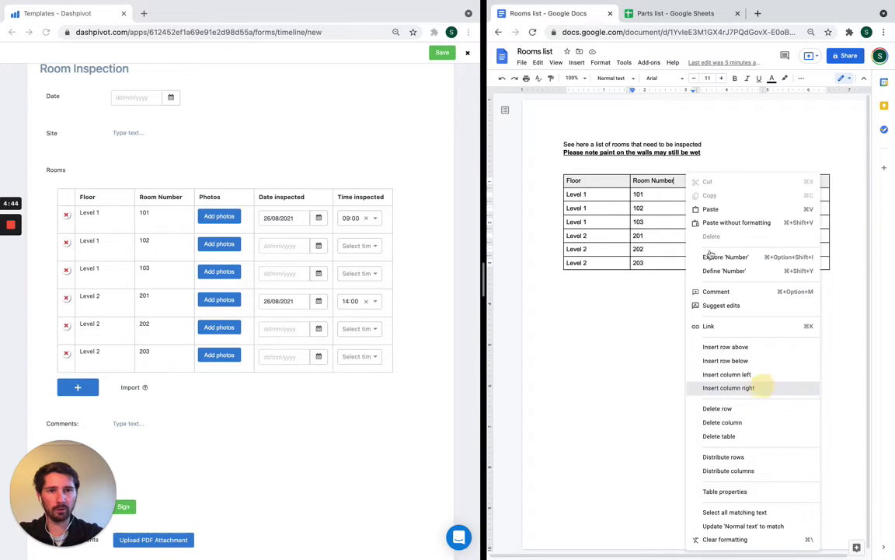
- Copy the six room rows from the document table
click(573, 193)
shift+click(804, 266)
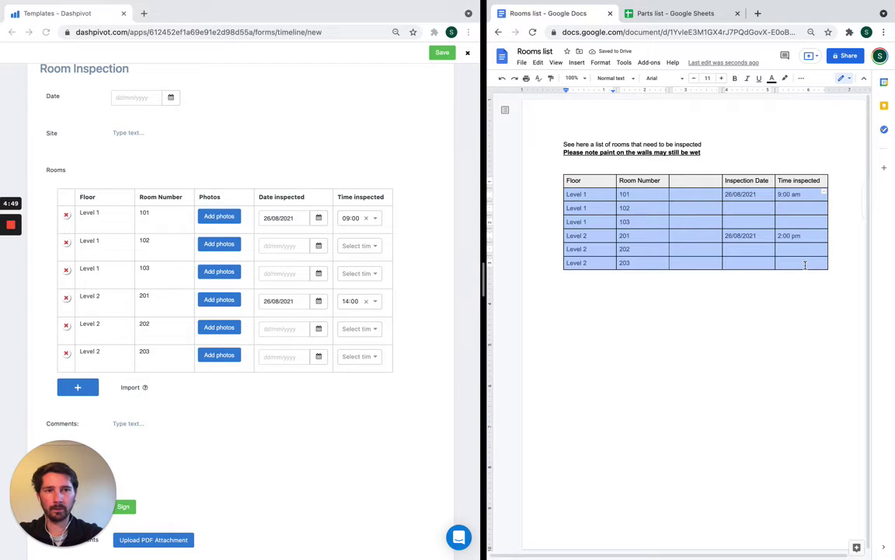
right_click(795, 266)
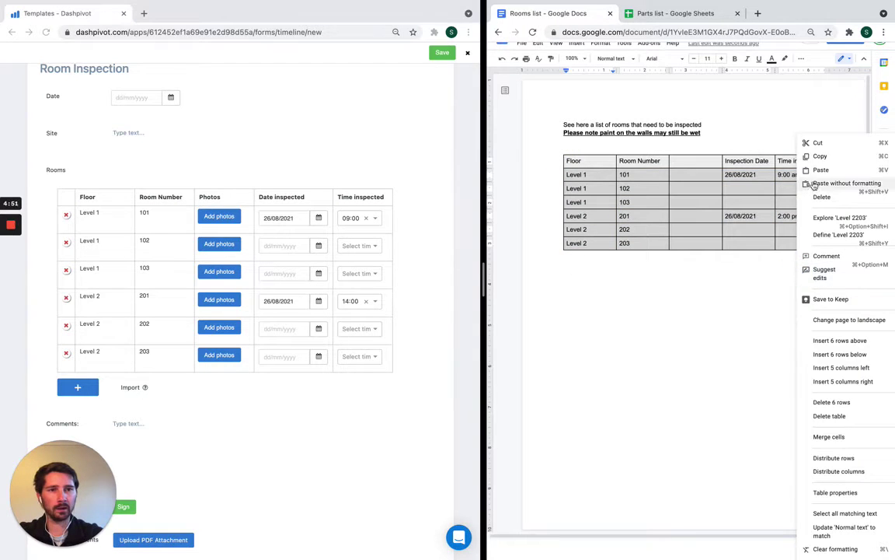
click(820, 156)
- Delete all six Dashpivot Rooms rows and paste the copied rooms into the empty Floor field
click(66, 215)
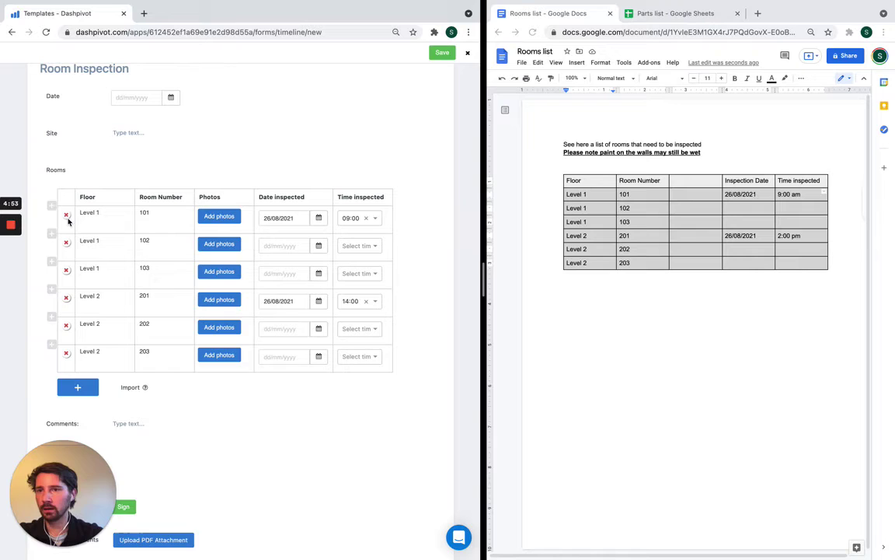
click(68, 218)
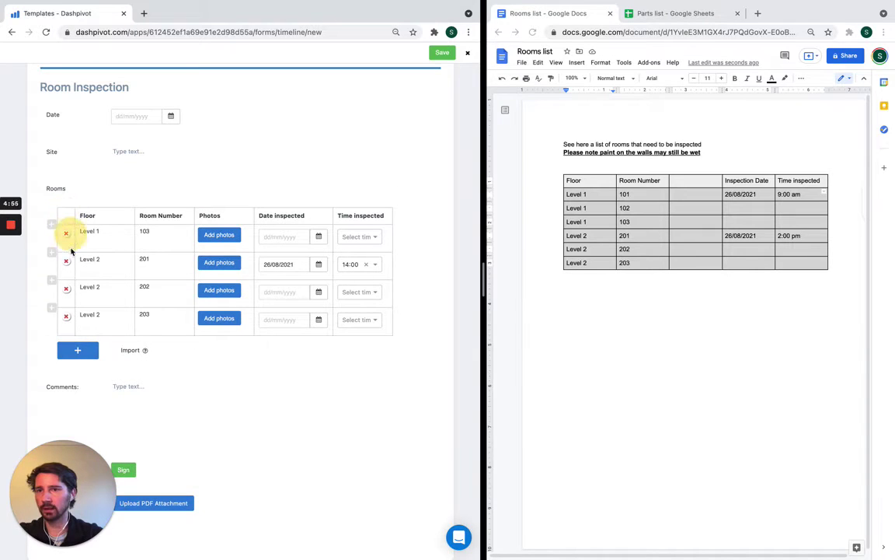
click(66, 232)
click(67, 265)
click(66, 289)
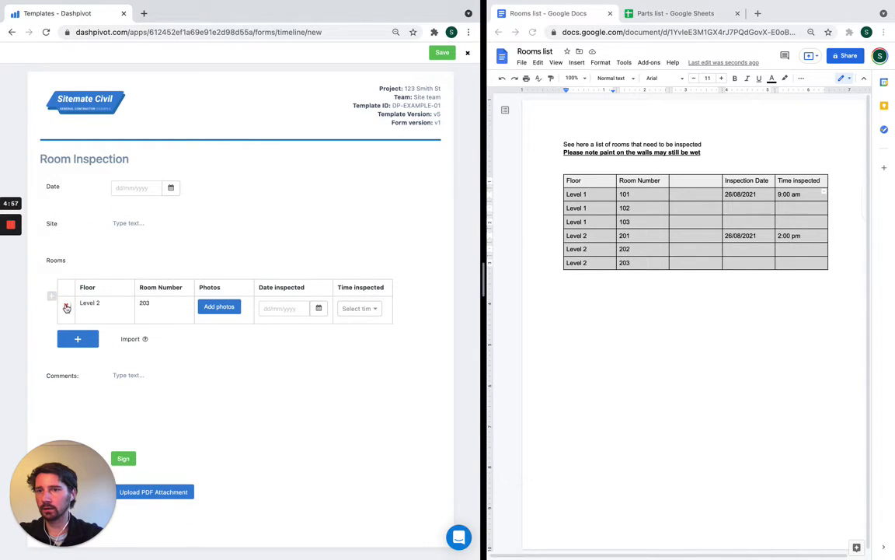
click(66, 305)
click(102, 300)
right_click(91, 303)
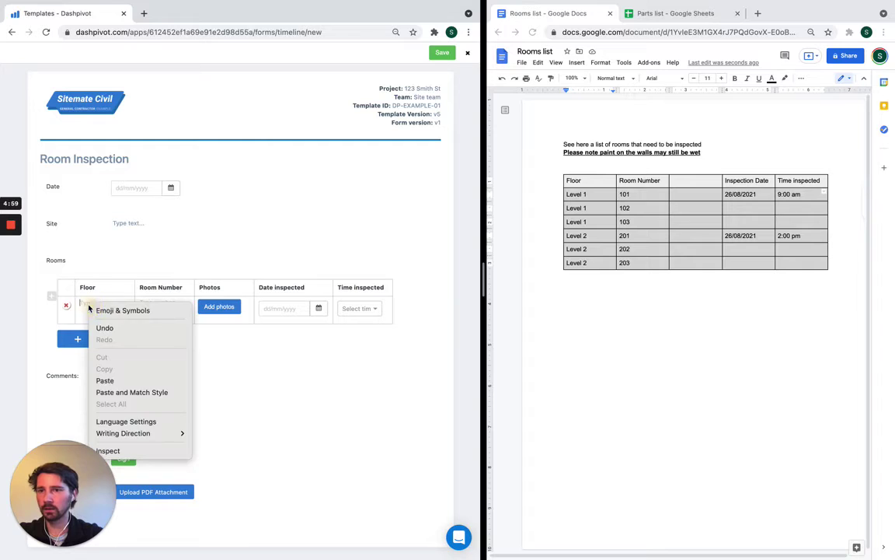
click(122, 381)
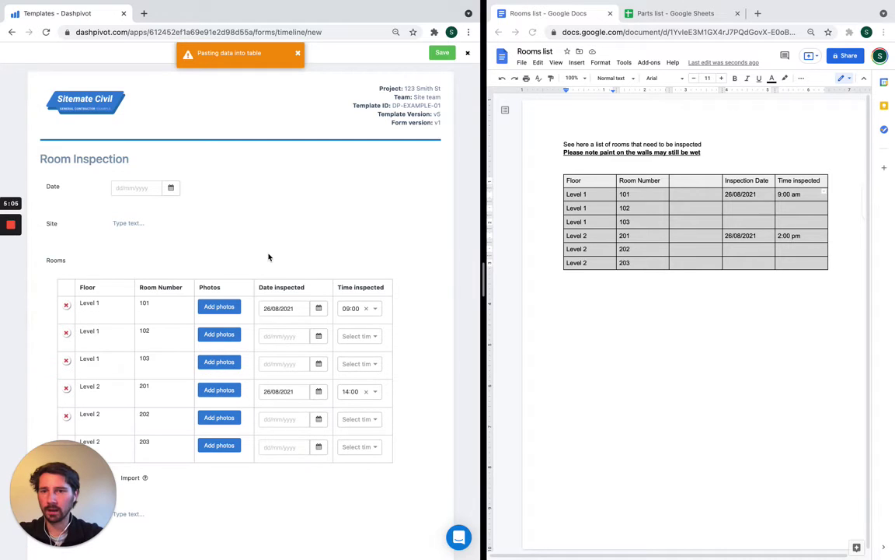
- Add two blank rows below room 203 in the Rooms table
scroll(268, 258, down, 3)
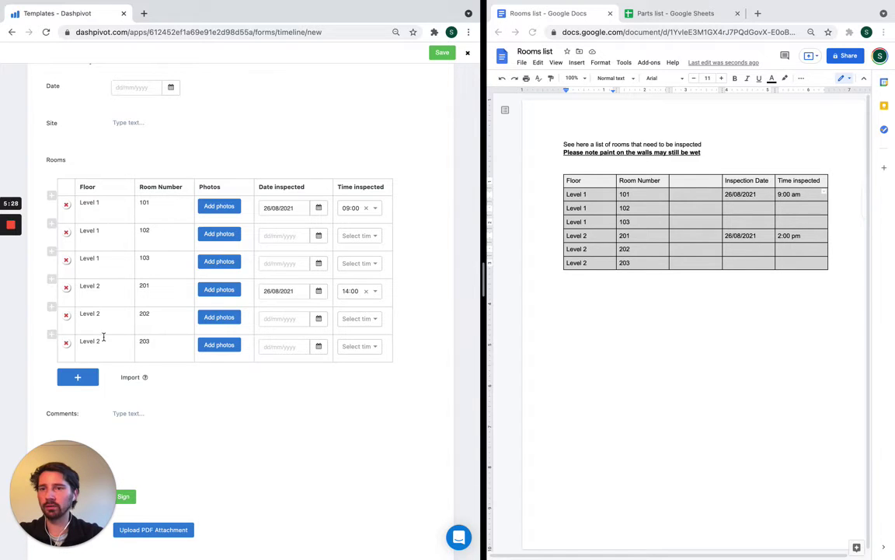
click(87, 385)
click(88, 406)
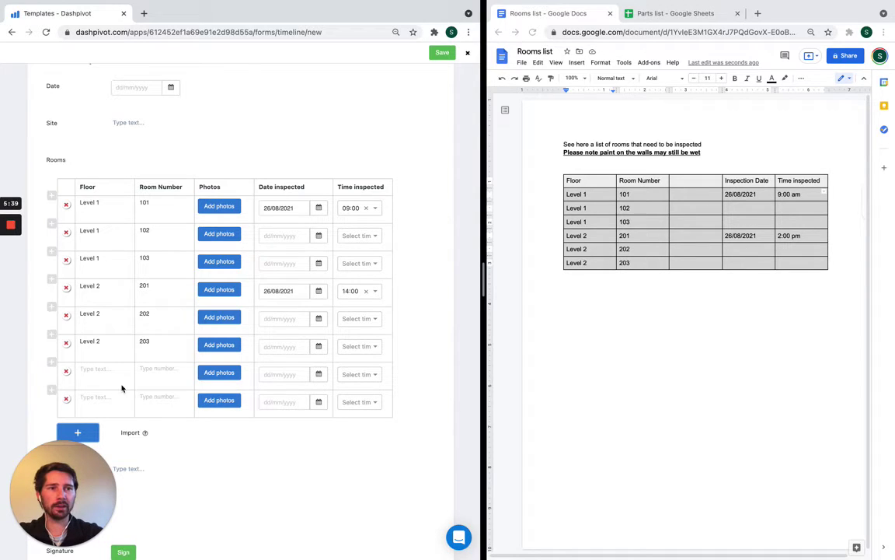
- Copy the Level 2 floor cells from the document table
drag(552, 198, 598, 263)
click(588, 238)
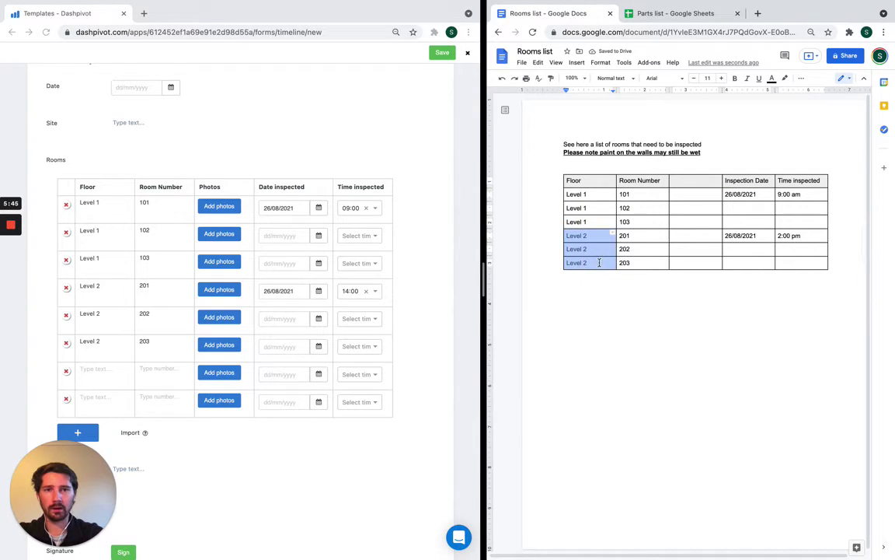
right_click(600, 263)
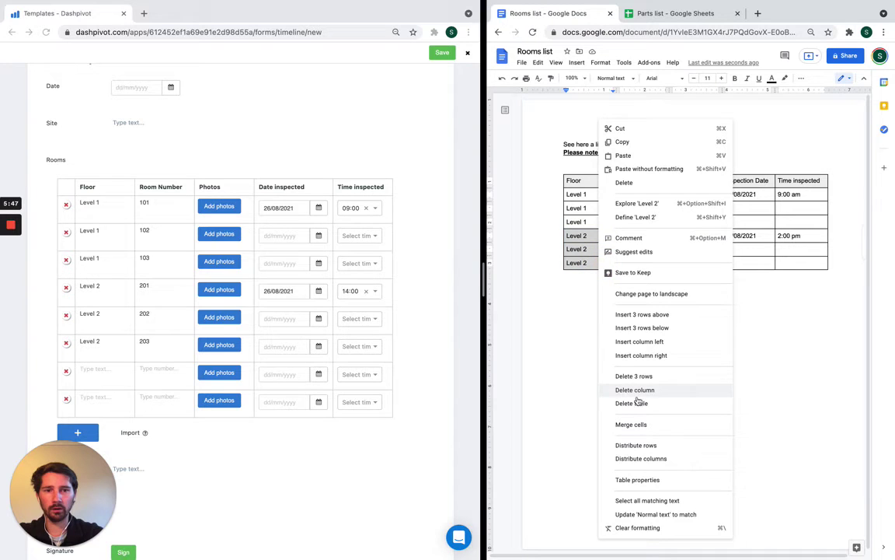
click(625, 142)
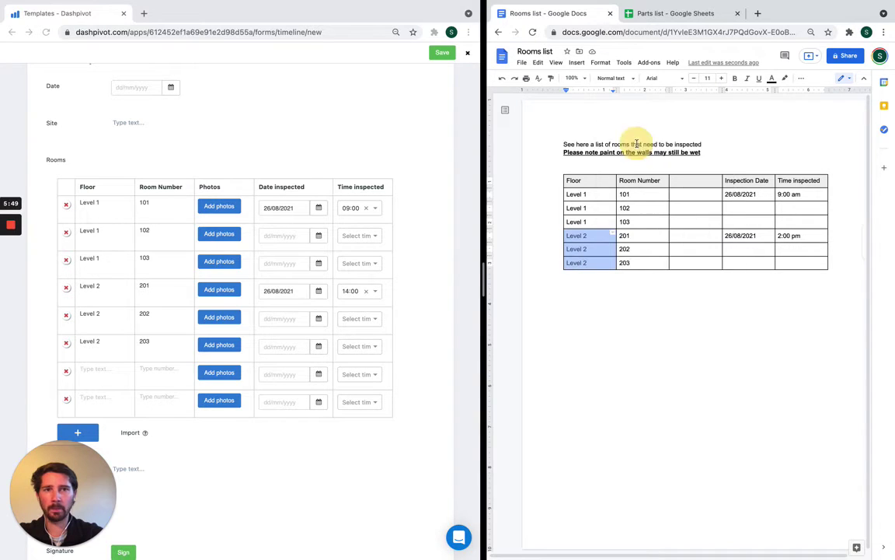
- Paste Level 2 over the first Floor cell, setting every Floor entry to Level 2
click(97, 205)
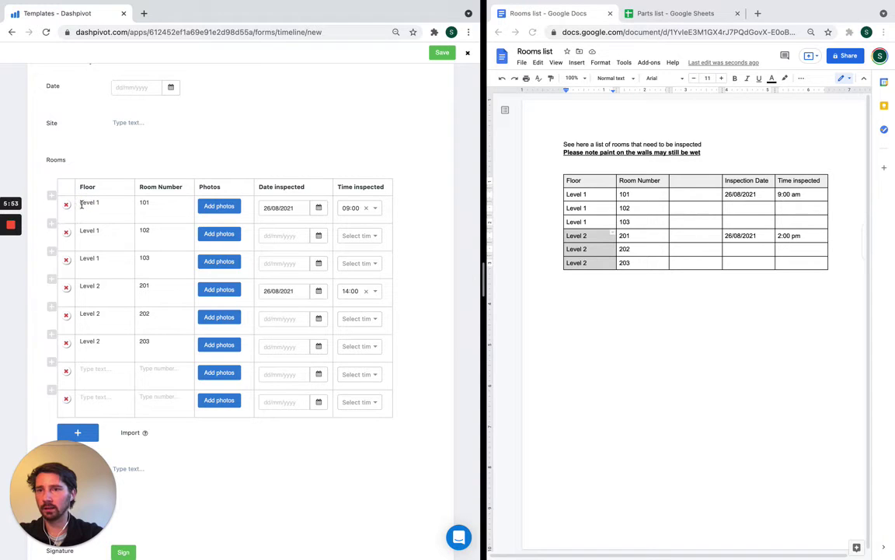
double_click(82, 203)
right_click(83, 203)
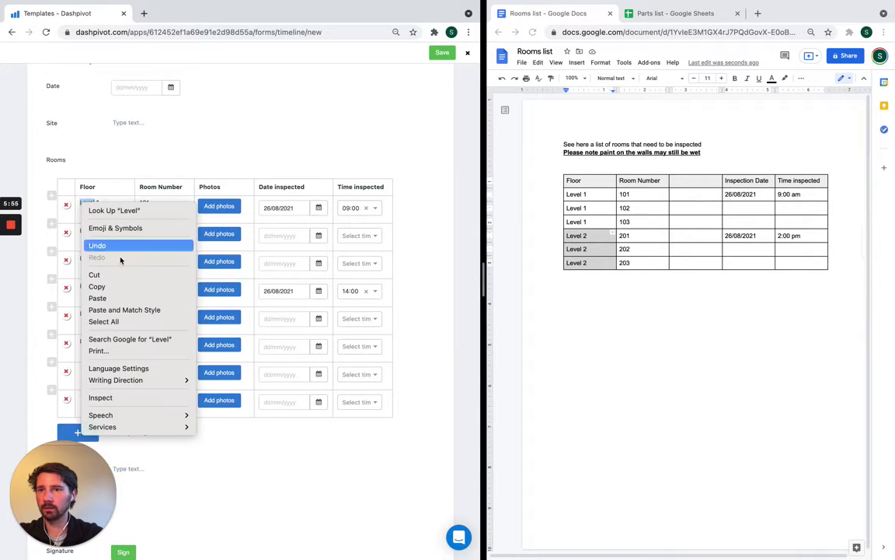
click(118, 297)
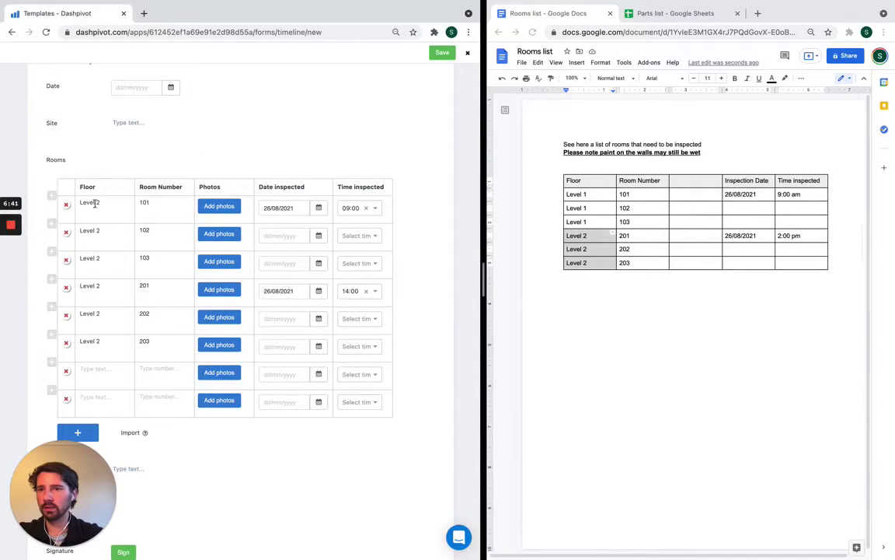
- Remove the six room rows and an empty row from the Rooms table
click(67, 207)
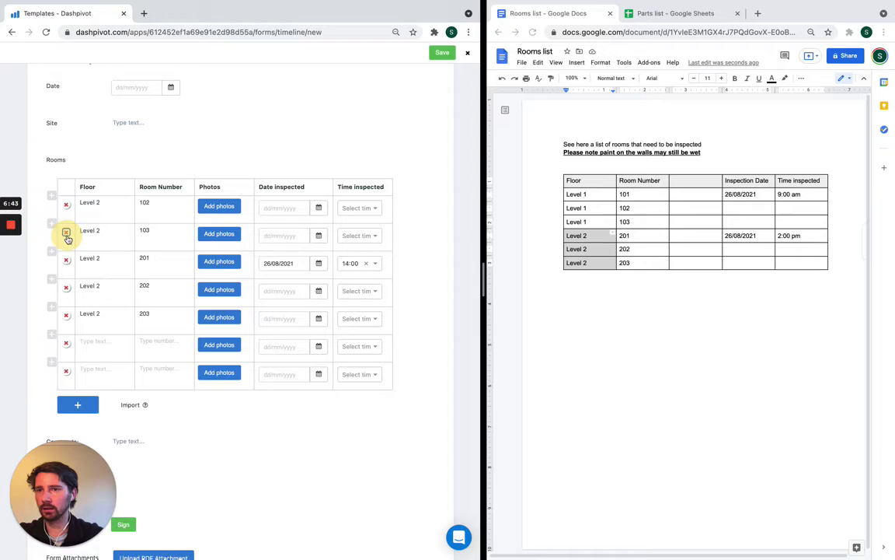
click(67, 233)
click(67, 232)
click(67, 232)
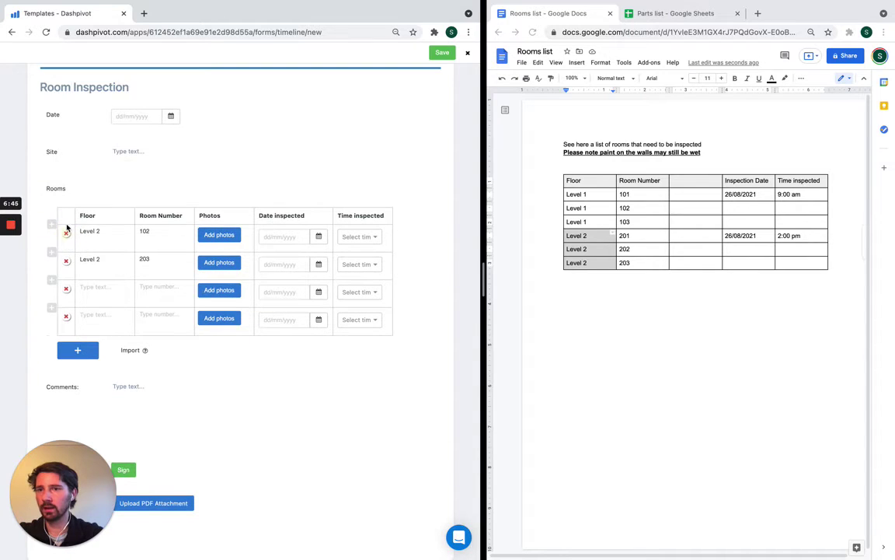
click(67, 233)
click(67, 262)
click(67, 290)
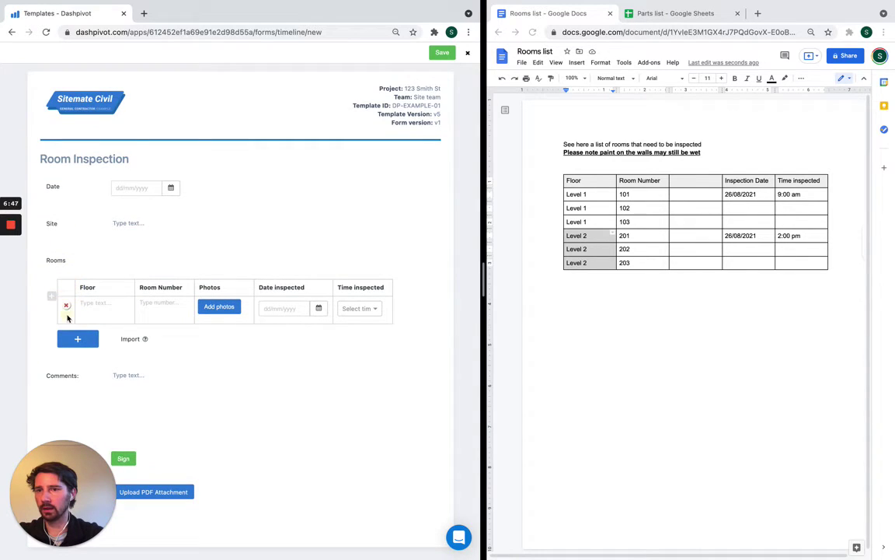
- Select the doc's six room rows and paste them into the Floor field with Ctrl+V
click(574, 194)
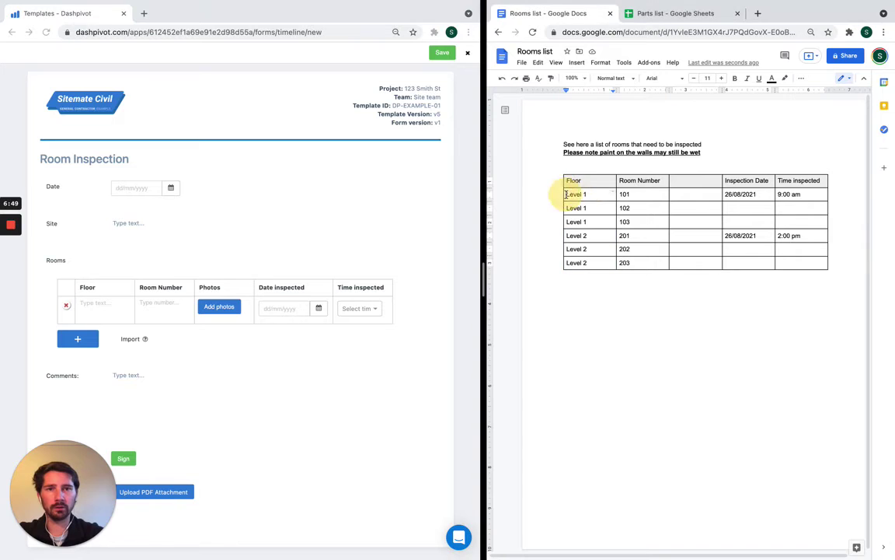
shift+click(810, 264)
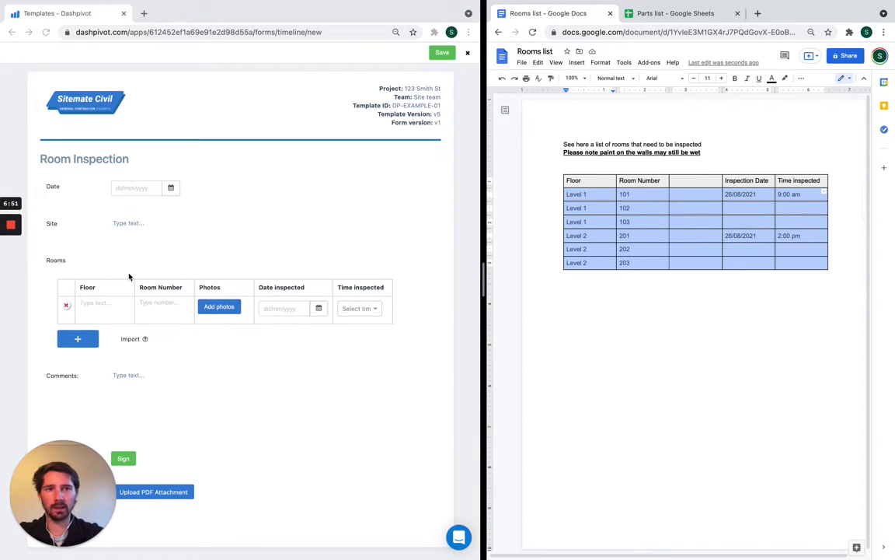
click(94, 302)
key(ctrl+v)
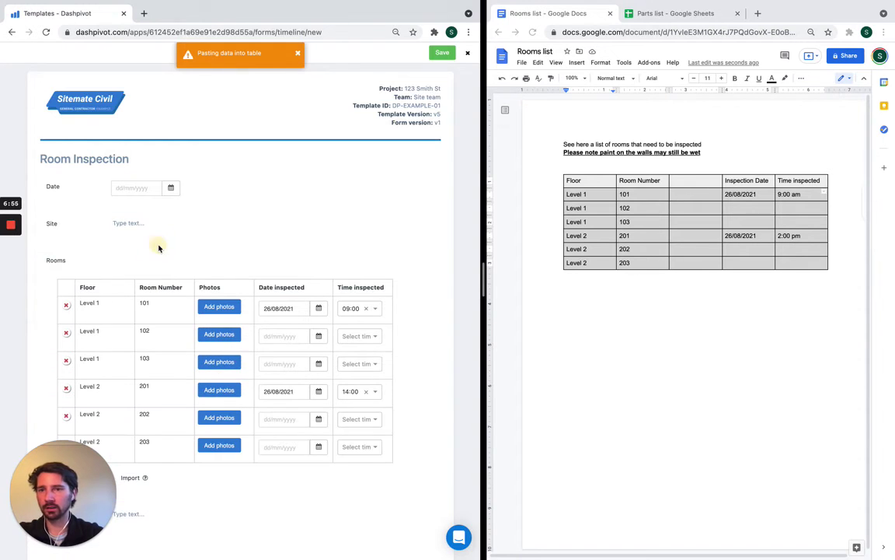
- Save and close the filled-in Room Inspection form in the web app
scroll(158, 248, down, 2)
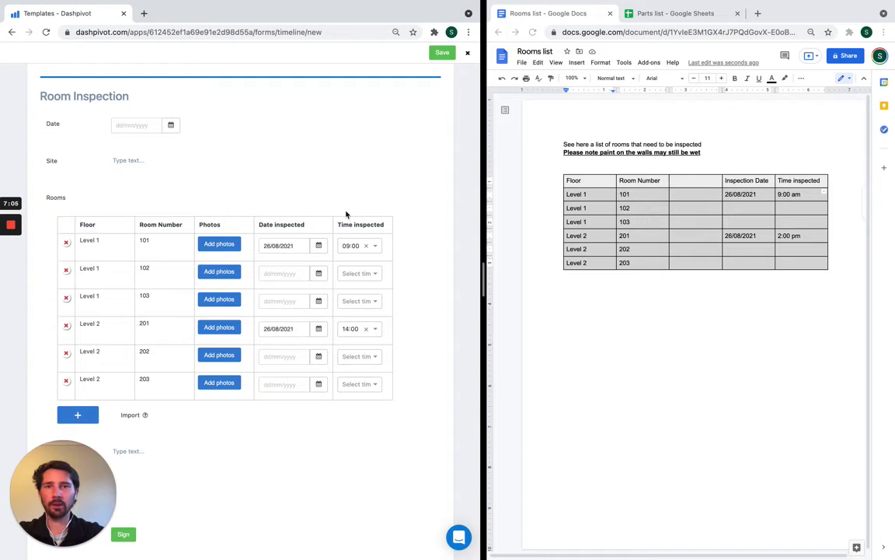
click(441, 52)
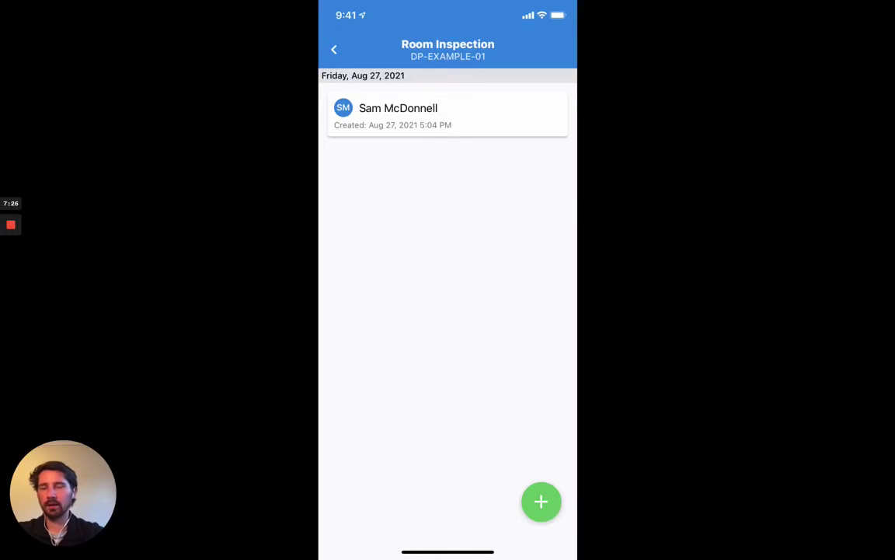
- Open the saved Room Inspection form on the phone and bring the Rooms table's Photos column into view
click(503, 132)
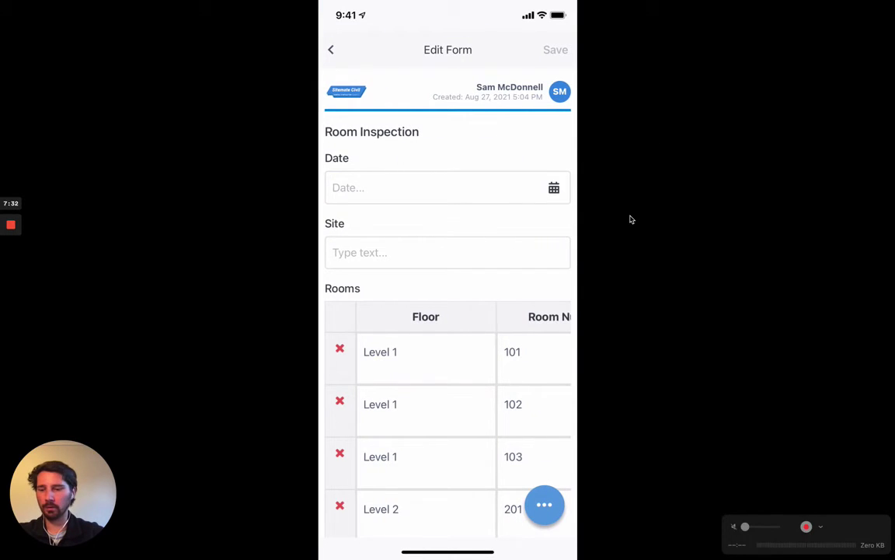
scroll(631, 219, down, 5)
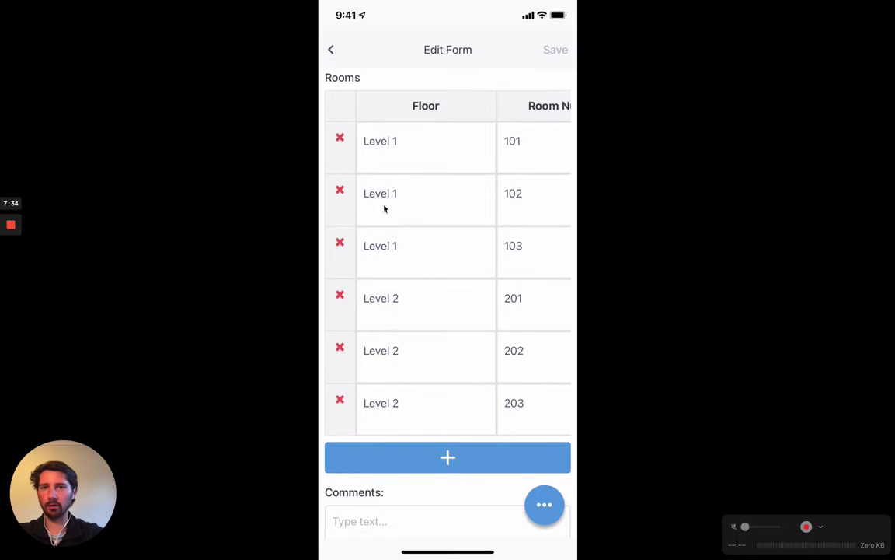
scroll(516, 258, right, 4)
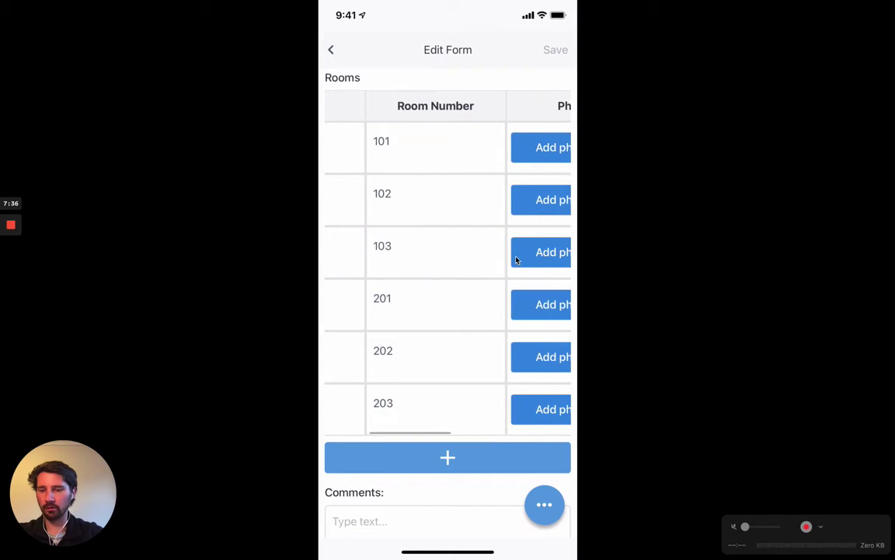
scroll(516, 260, right, 5)
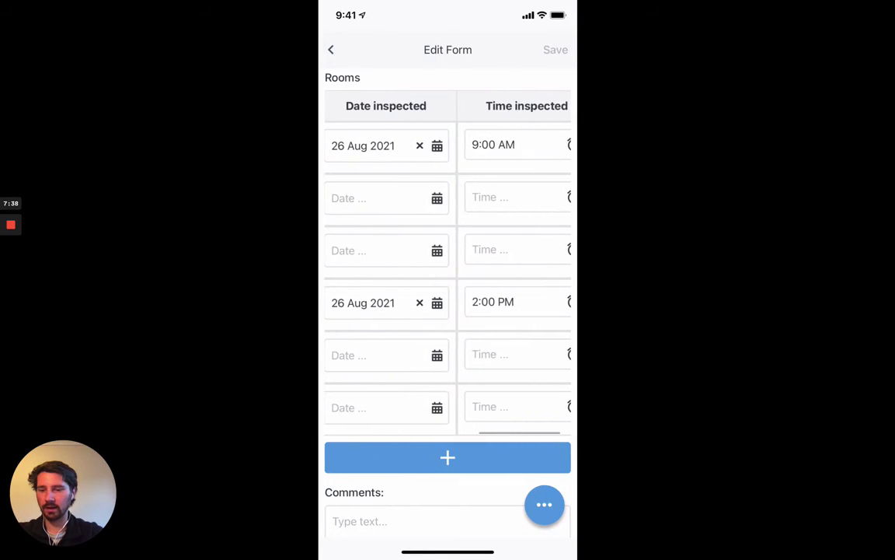
scroll(447, 265, right, 1)
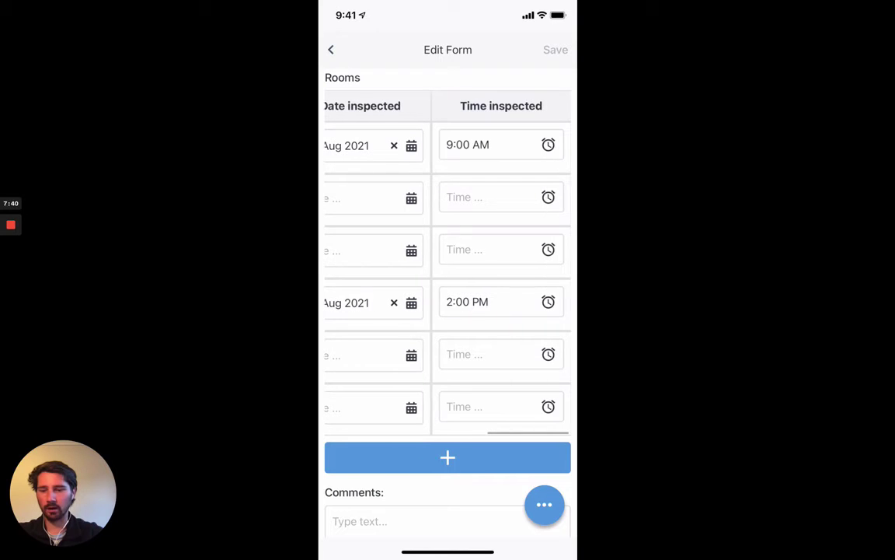
scroll(448, 264, left, 6)
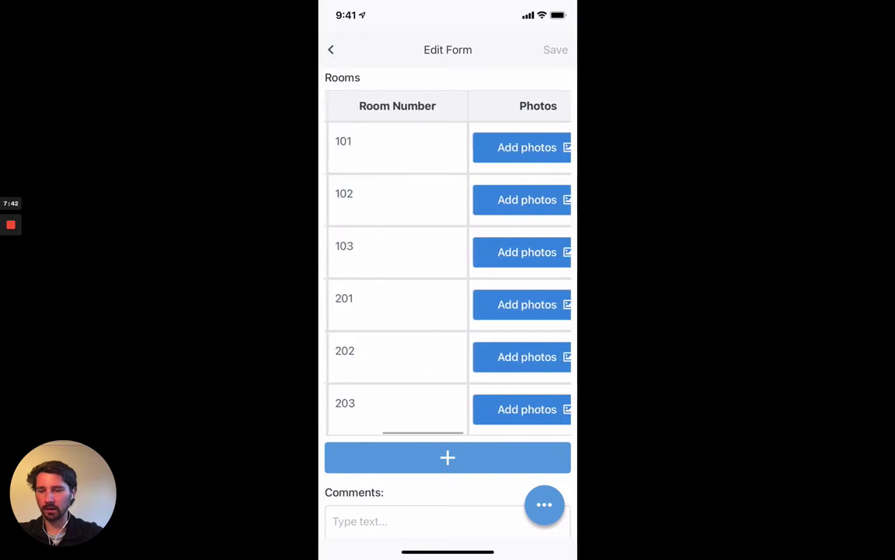
scroll(447, 264, right, 1)
scroll(448, 265, left, 5)
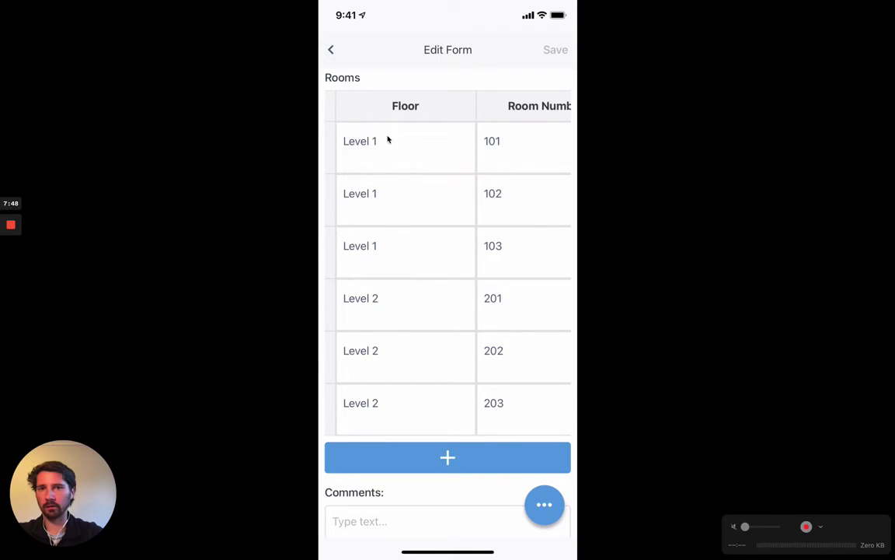
scroll(434, 159, right, 5)
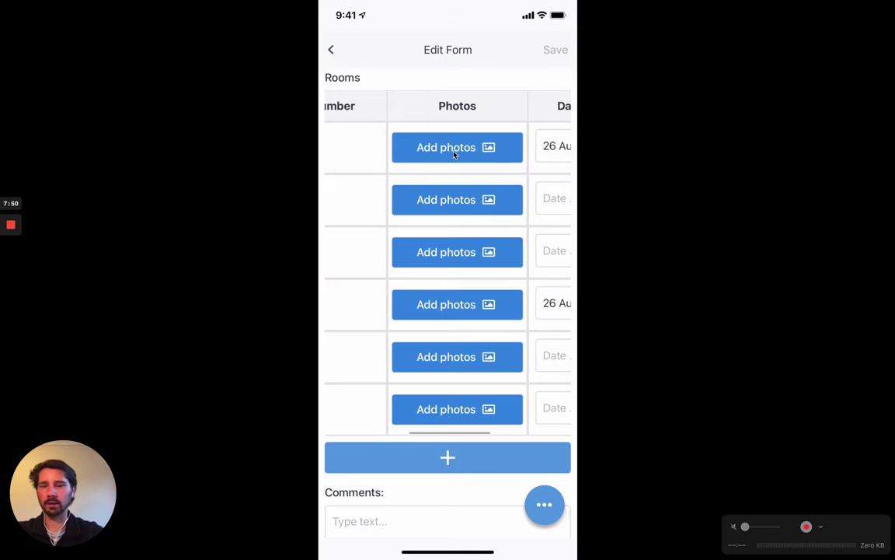
- Photograph the plant pot for room 101 and mark it up with a red circle and arrow
click(455, 154)
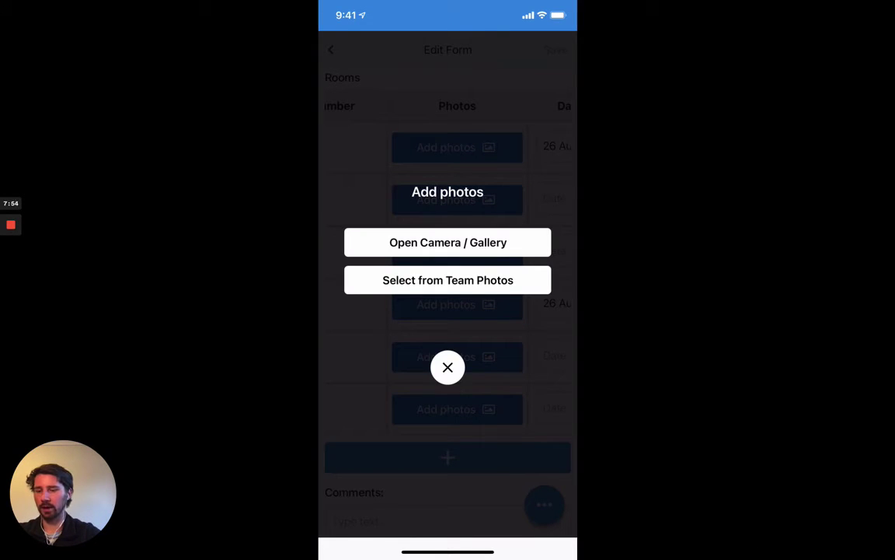
click(448, 242)
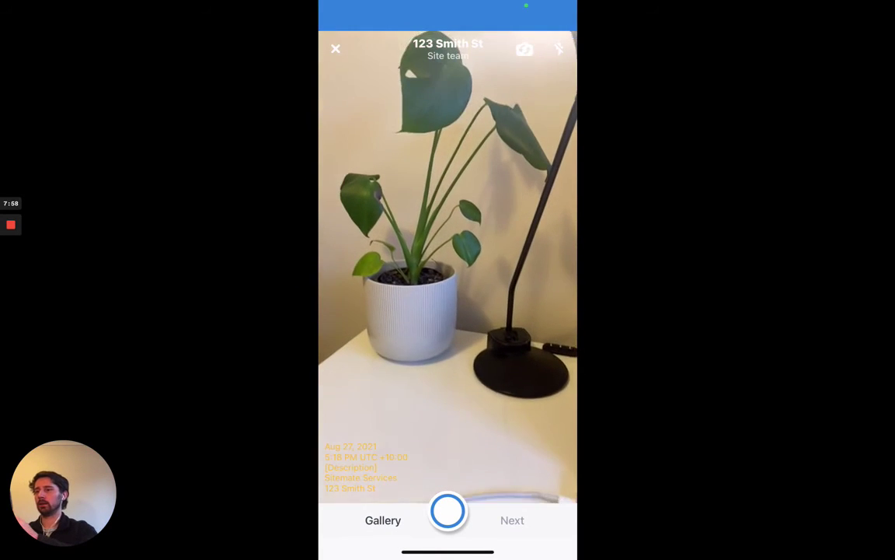
click(447, 511)
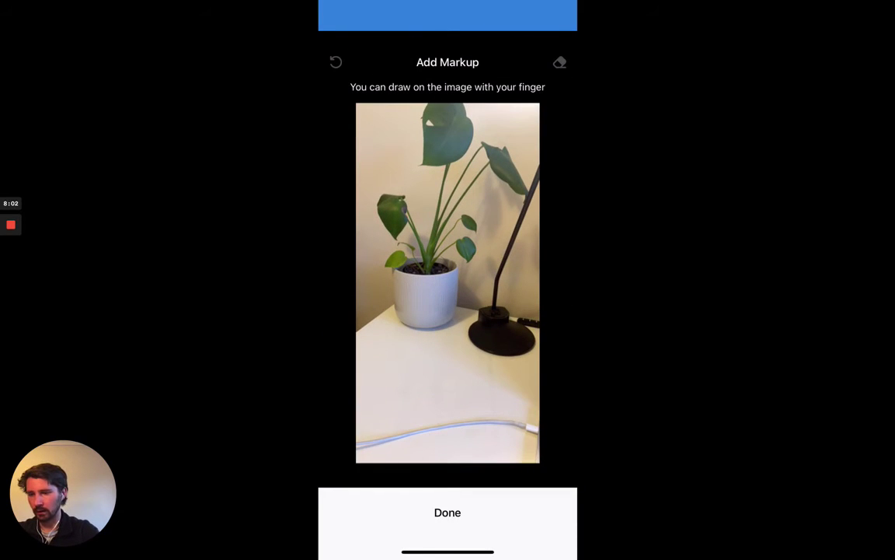
drag(440, 232, 459, 268)
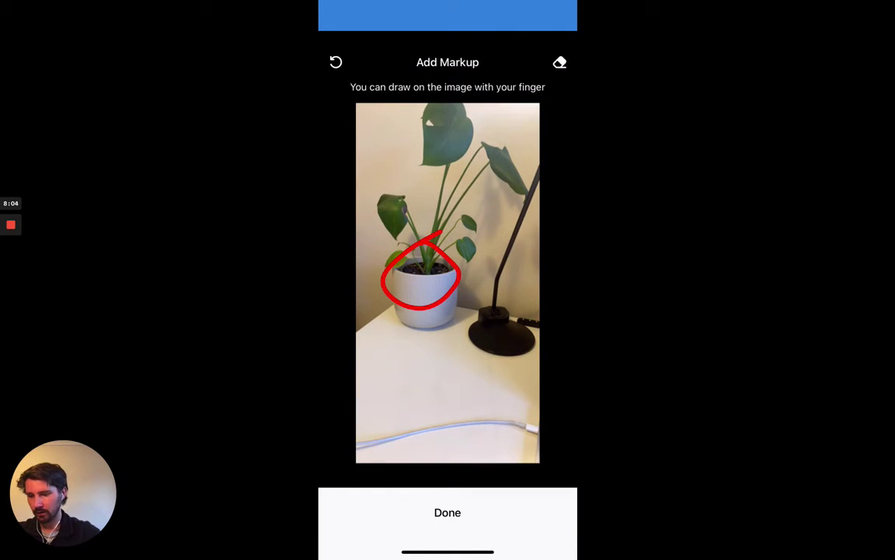
mouse_move(478, 420)
mouse_down()
mouse_move(446, 323)
mouse_move(485, 340)
mouse_up()
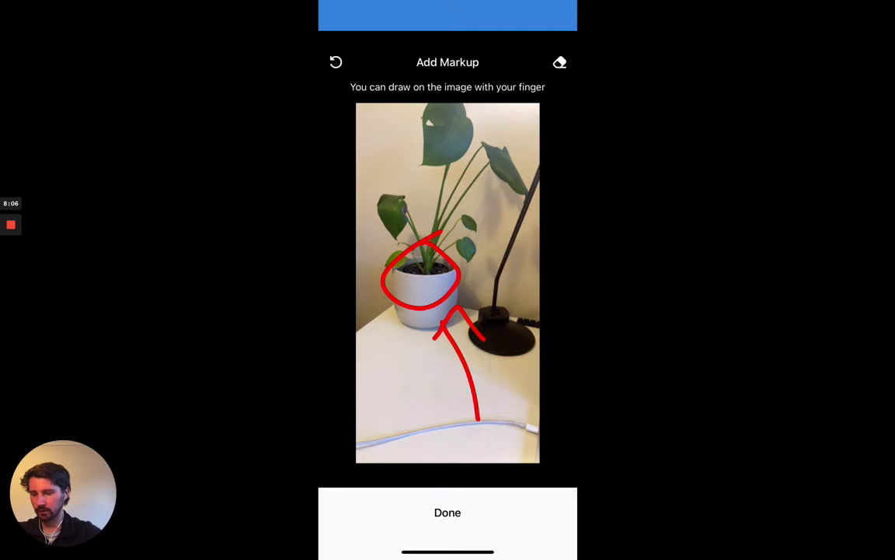
click(448, 512)
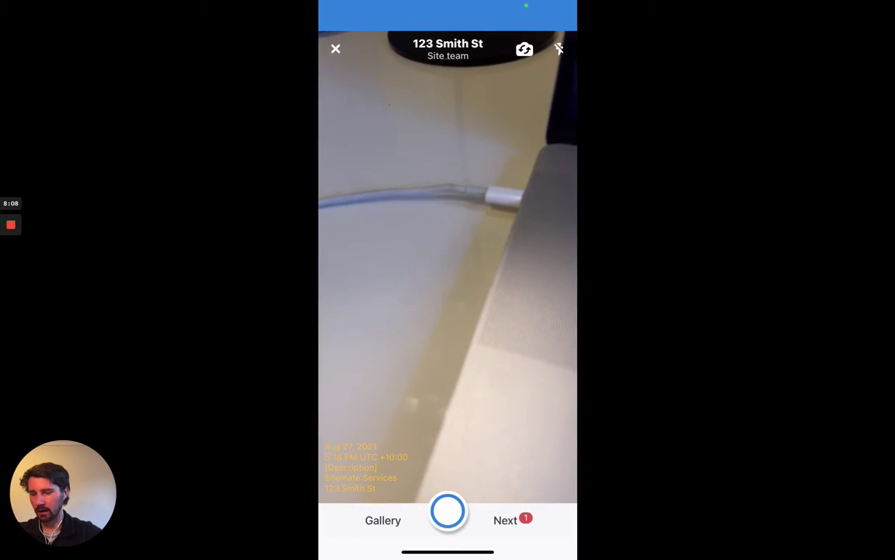
- Add the note 'Defect' to the marked-up photo and save it into room 101's row
click(527, 537)
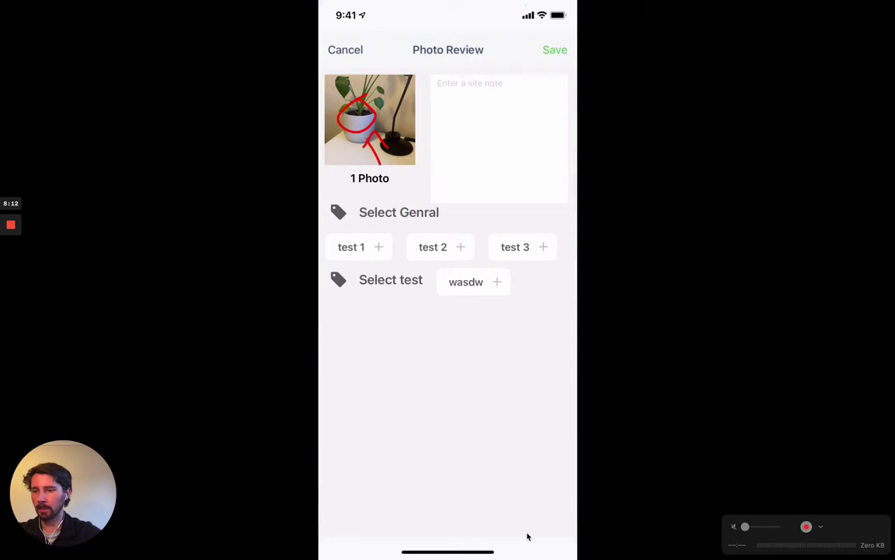
click(498, 116)
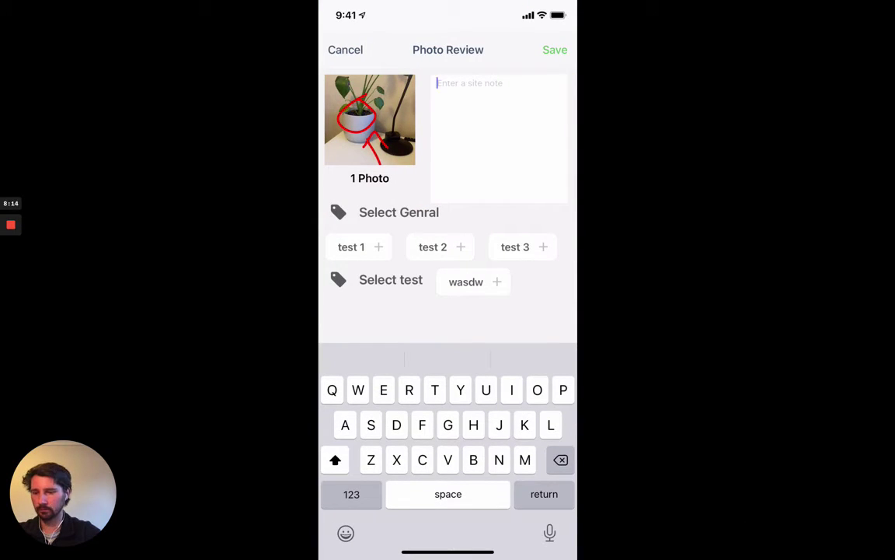
text(Defect)
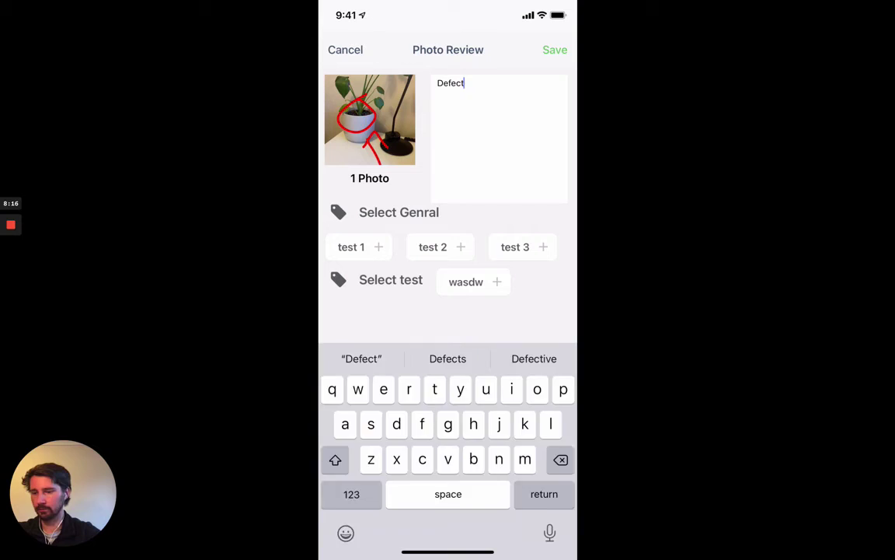
key(Return)
click(555, 49)
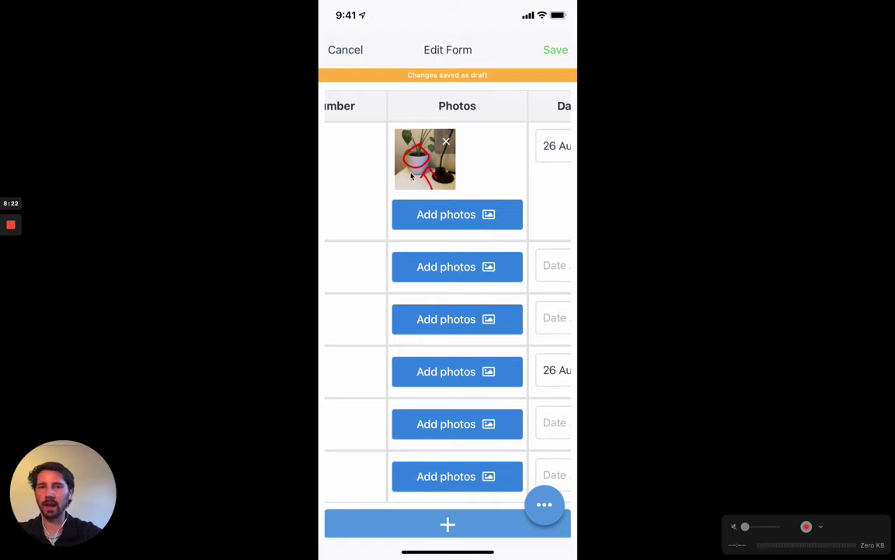
- Save and upload the edited Room Inspection form from the phone, then return to the desktop
scroll(439, 181, left, 5)
scroll(439, 181, right, 5)
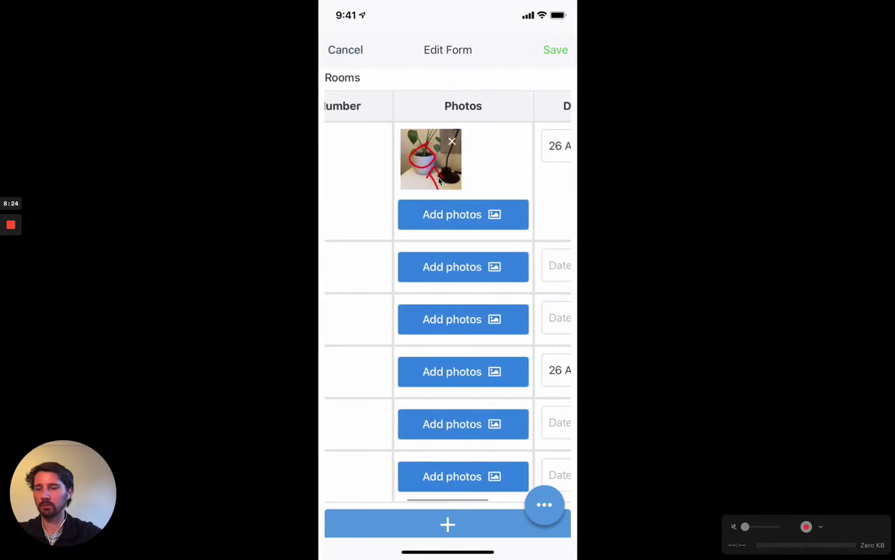
scroll(439, 181, left, 5)
scroll(439, 182, left, 3)
scroll(439, 181, down, 2)
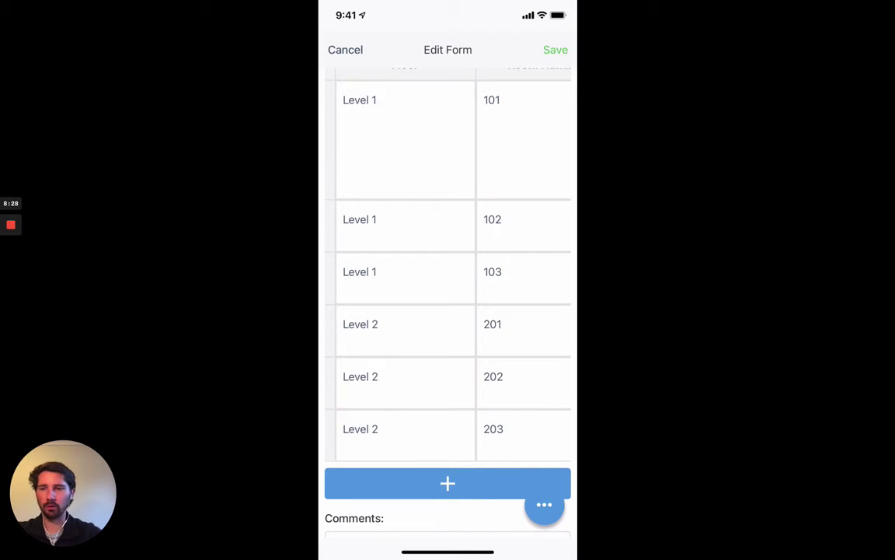
click(557, 51)
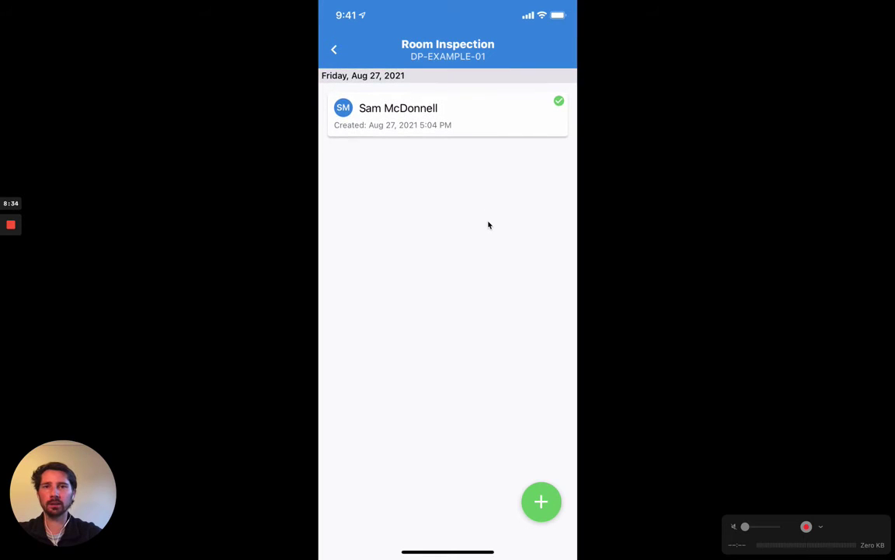
key(ctrl+Left)
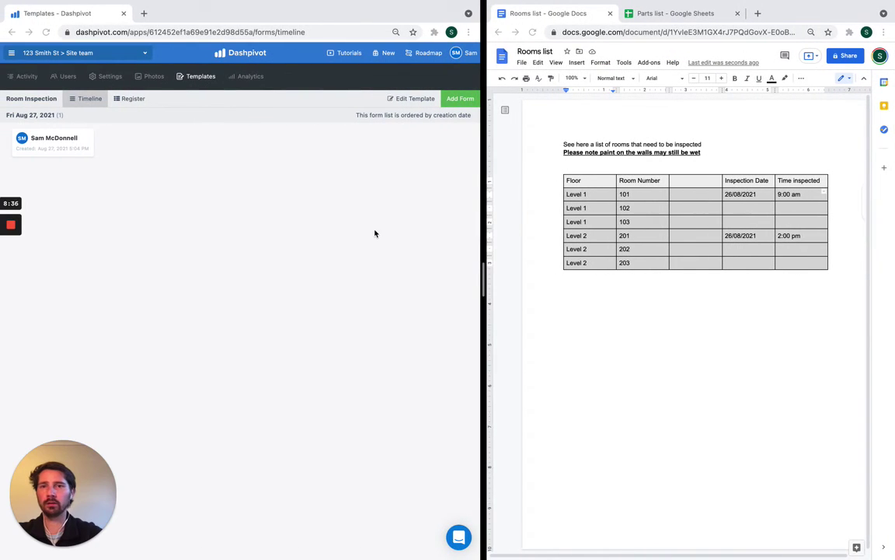
- Open the uploaded Room Inspection form in the web timeline to review it
click(67, 143)
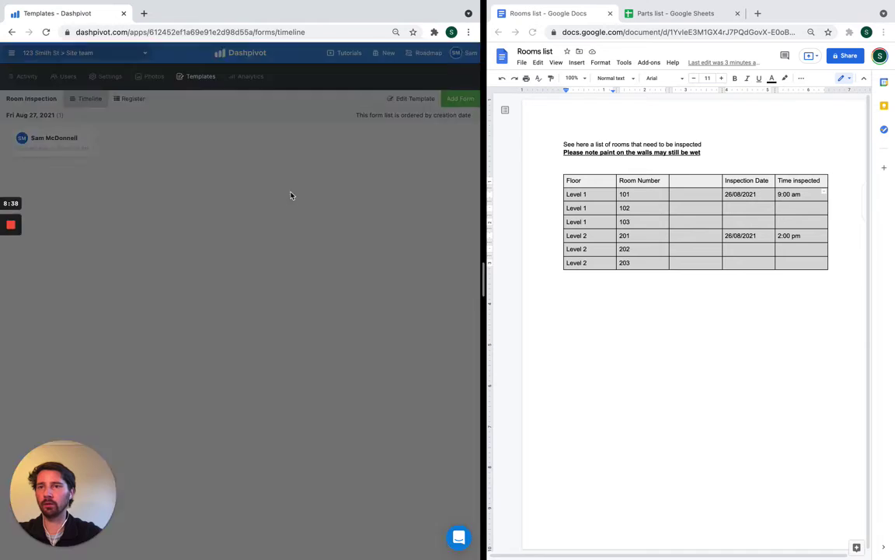
scroll(207, 327, down, 3)
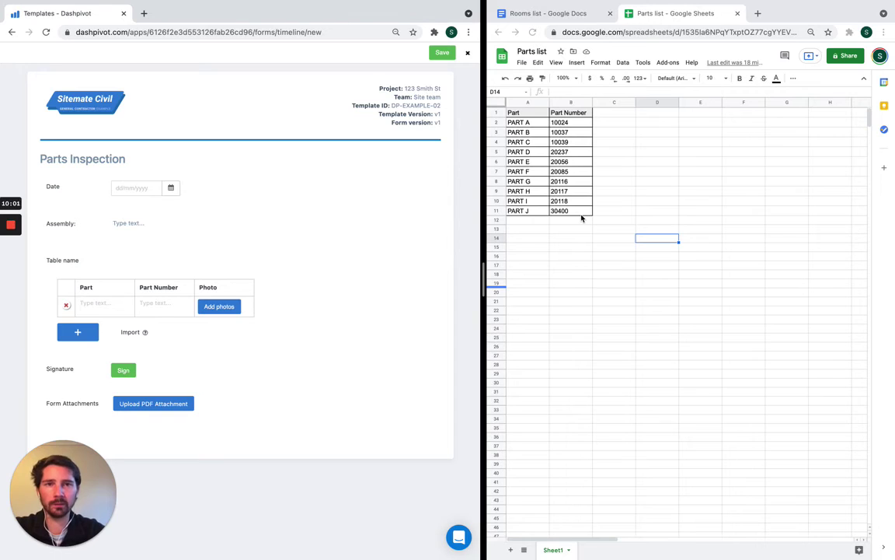
- Copy the ten parts and their part numbers from cells A2:B11 of the Parts list sheet
click(250, 209)
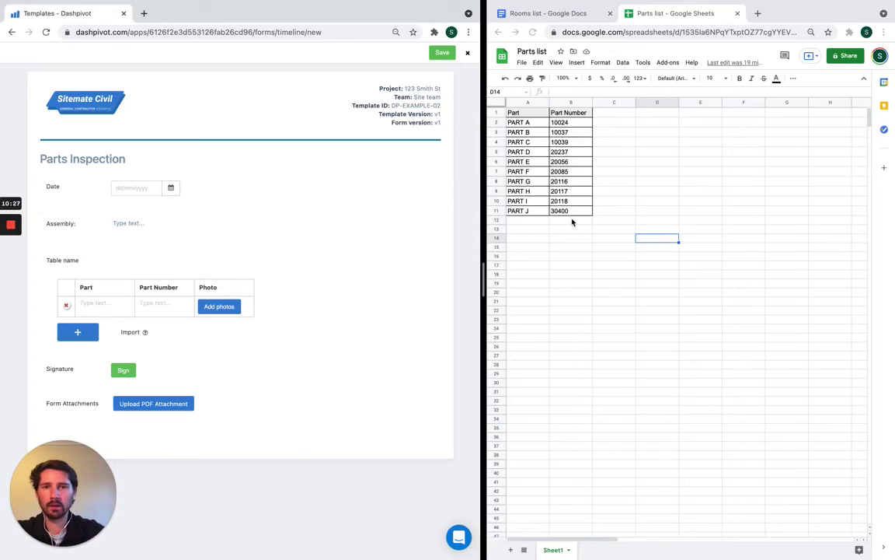
click(535, 128)
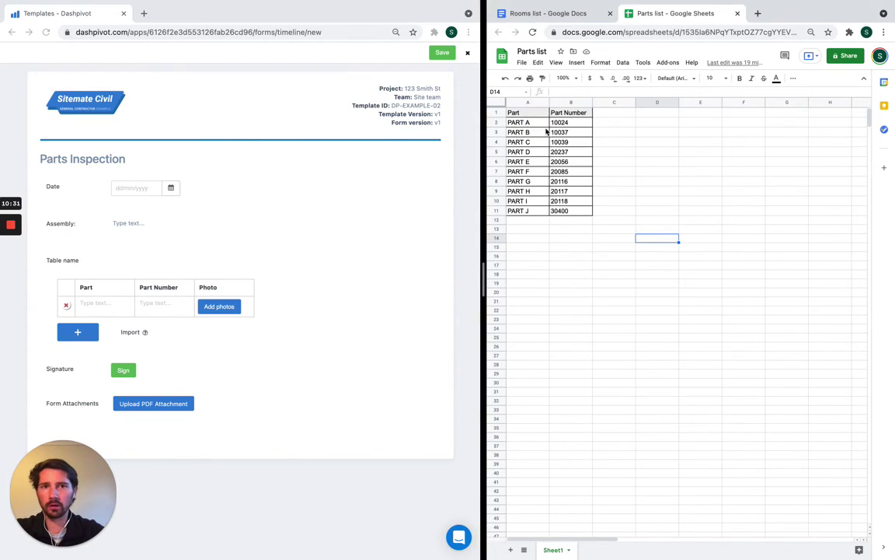
drag(535, 127, 580, 216)
right_click(576, 217)
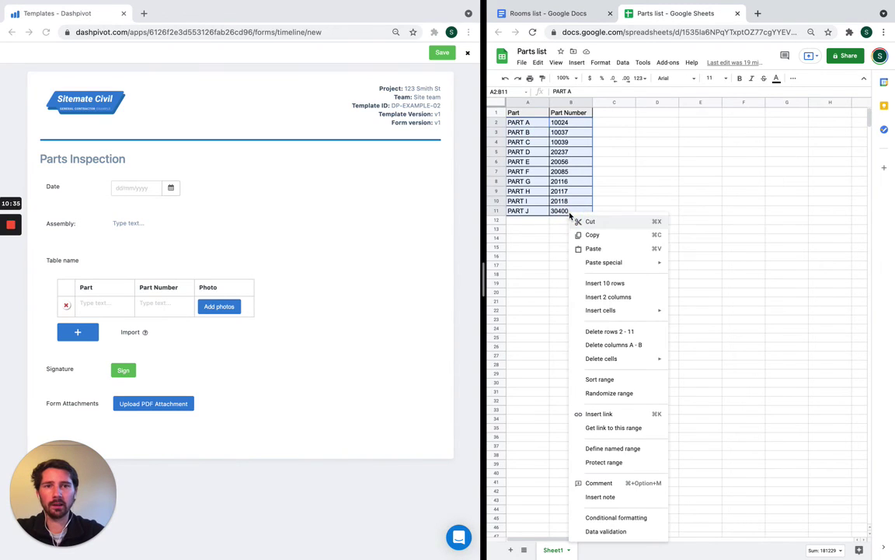
click(604, 235)
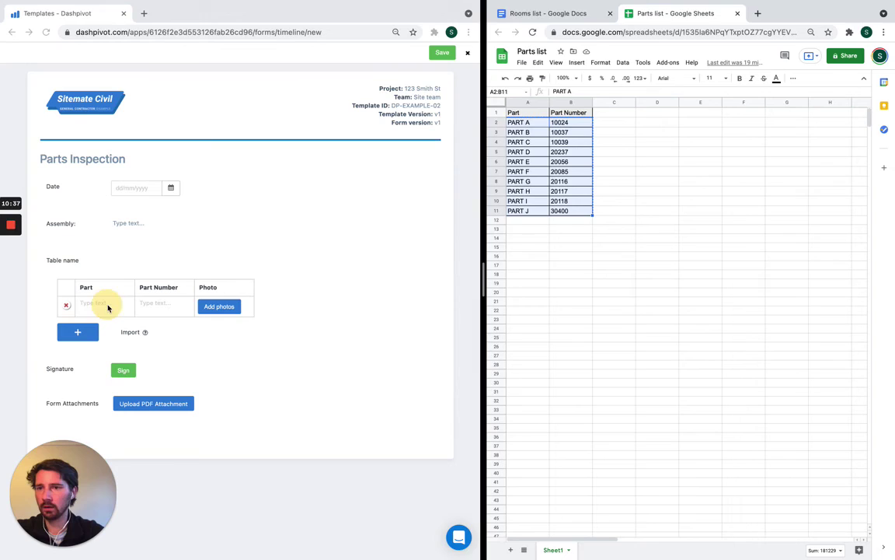
- Paste the copied parts into the Parts Inspection table, filling PART A–J with numbers 10024–30400
click(90, 303)
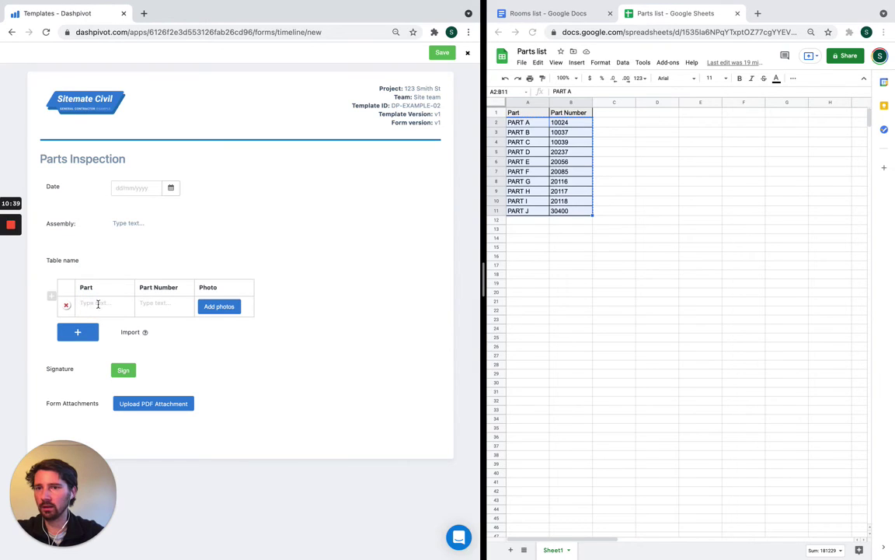
right_click(88, 306)
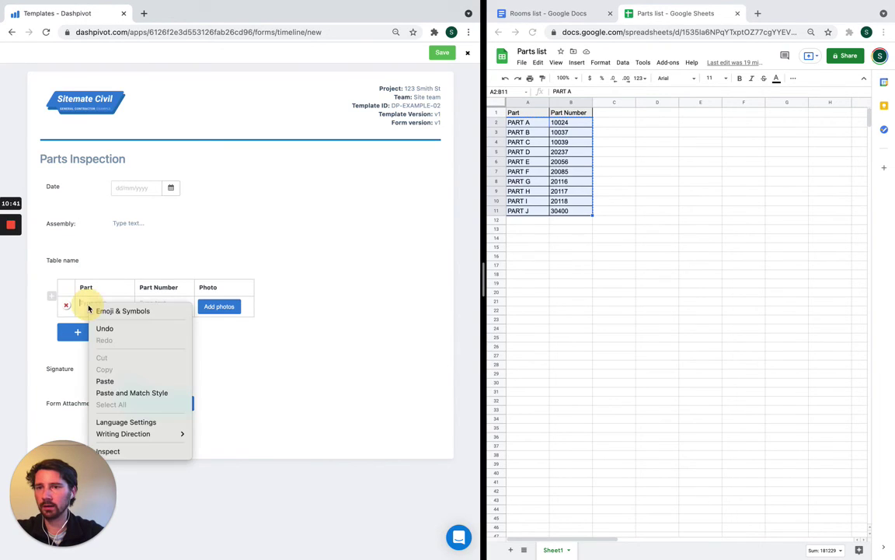
click(109, 381)
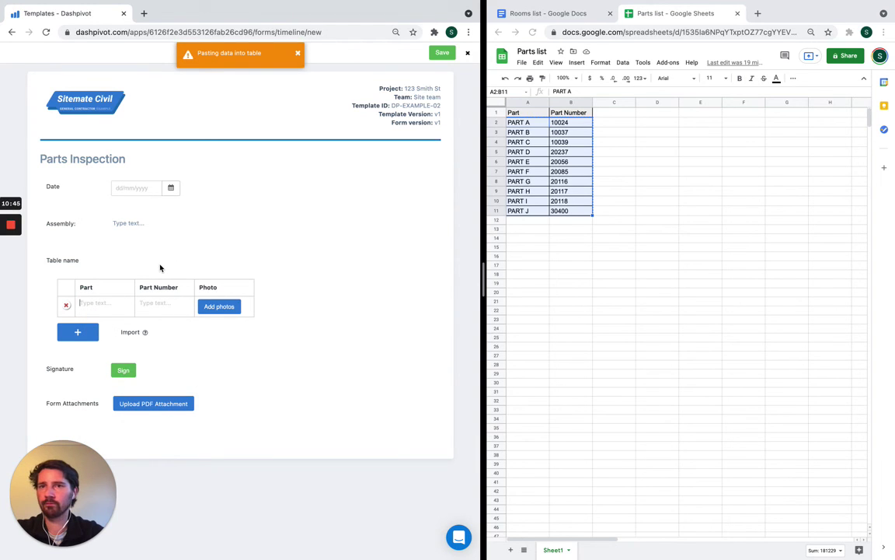
scroll(161, 267, down, 2)
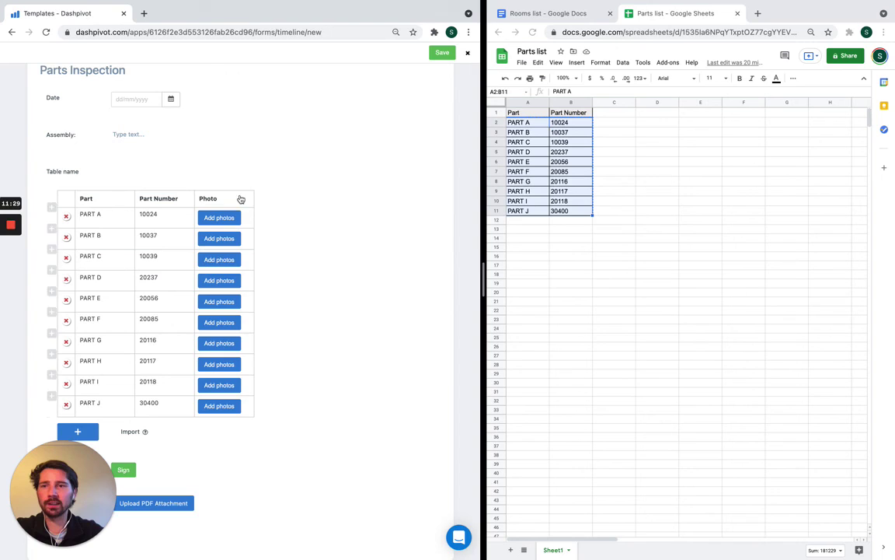
scroll(280, 230, down, 1)
- Scroll back up to the top of the filled Parts Inspection form
scroll(267, 199, up, 1)
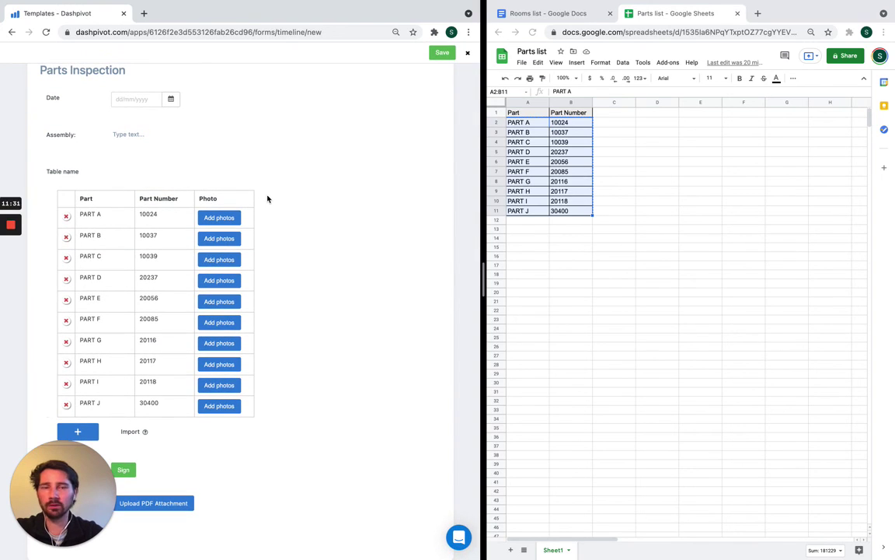